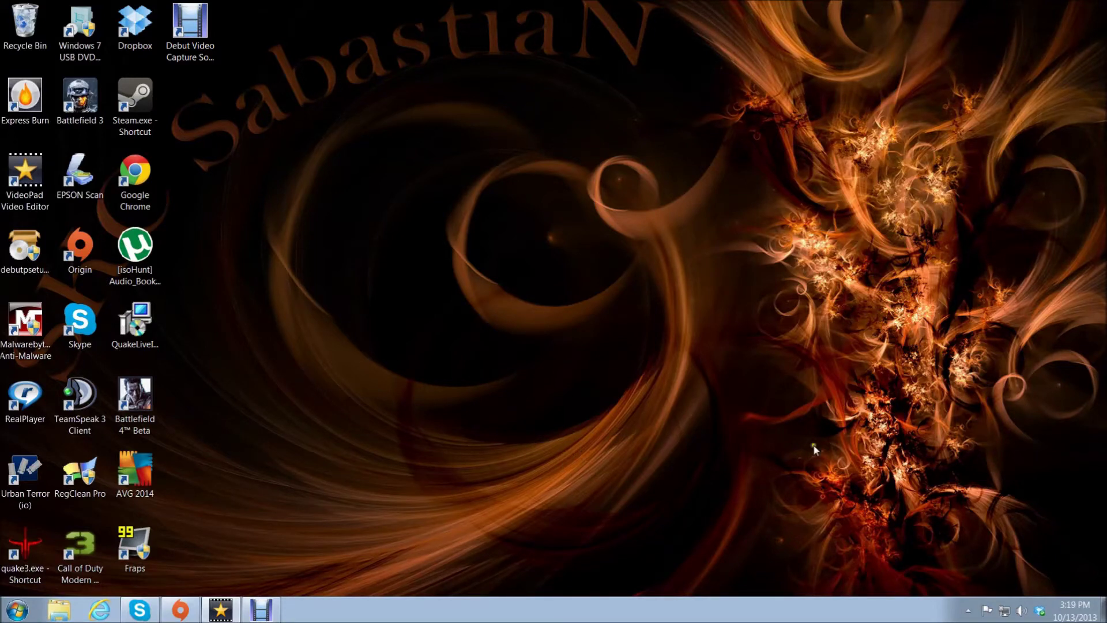
- Launch the Profile Editor from the Mad Catz tray icon
{"action": "left_click", "coordinate": [968, 612]}
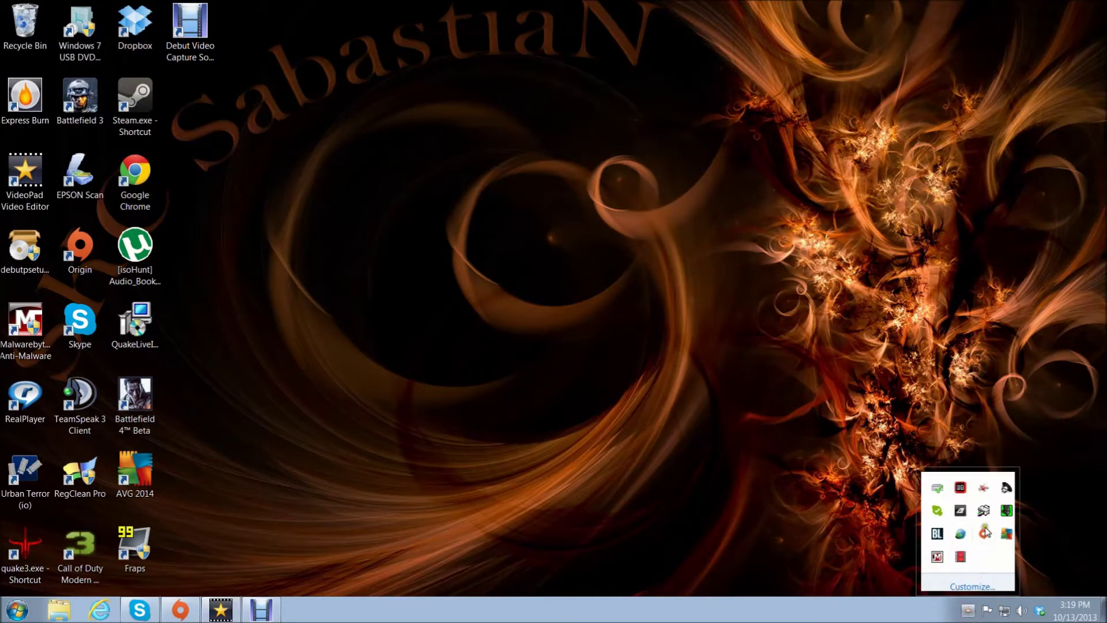
{"action": "right_click", "coordinate": [1007, 511]}
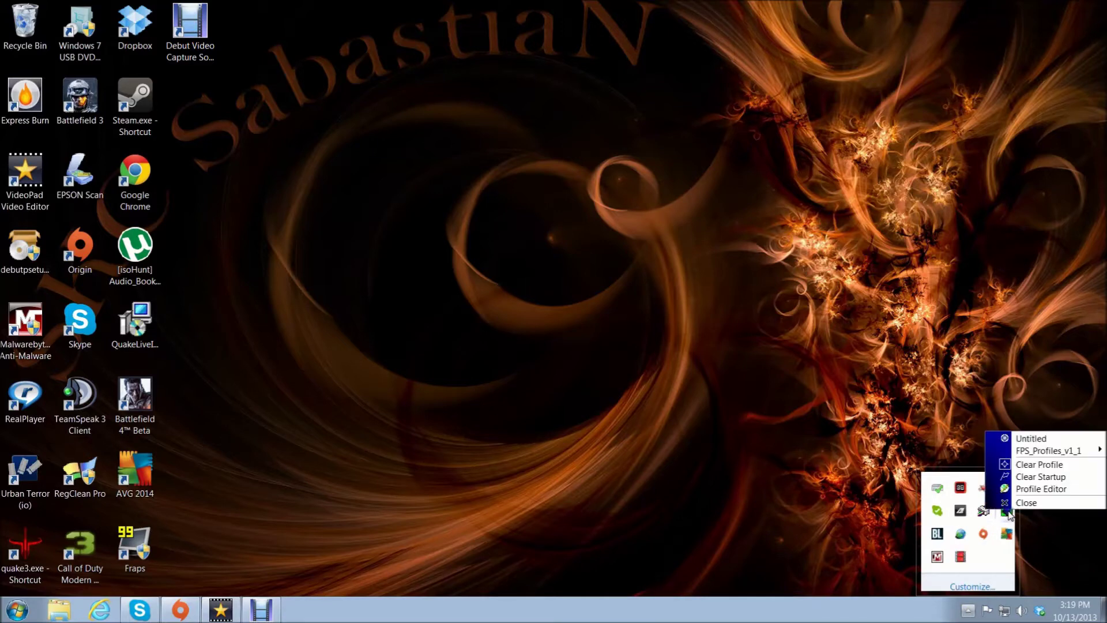
{"action": "left_click", "coordinate": [1039, 489]}
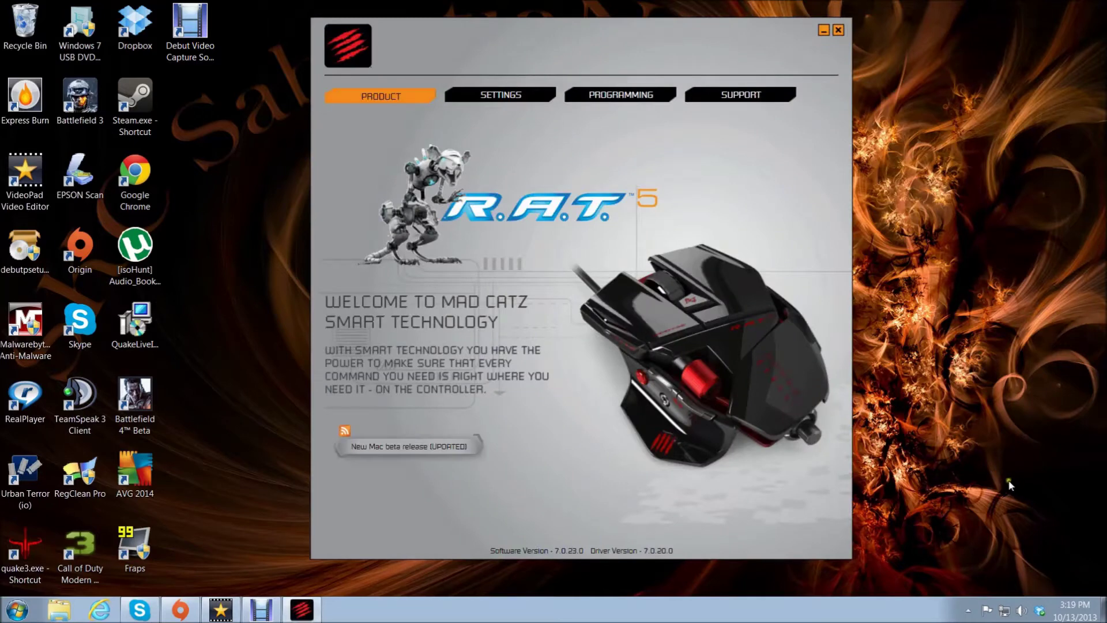
- Start a new Untitled profile on the Programming page
{"action": "left_click", "coordinate": [625, 100]}
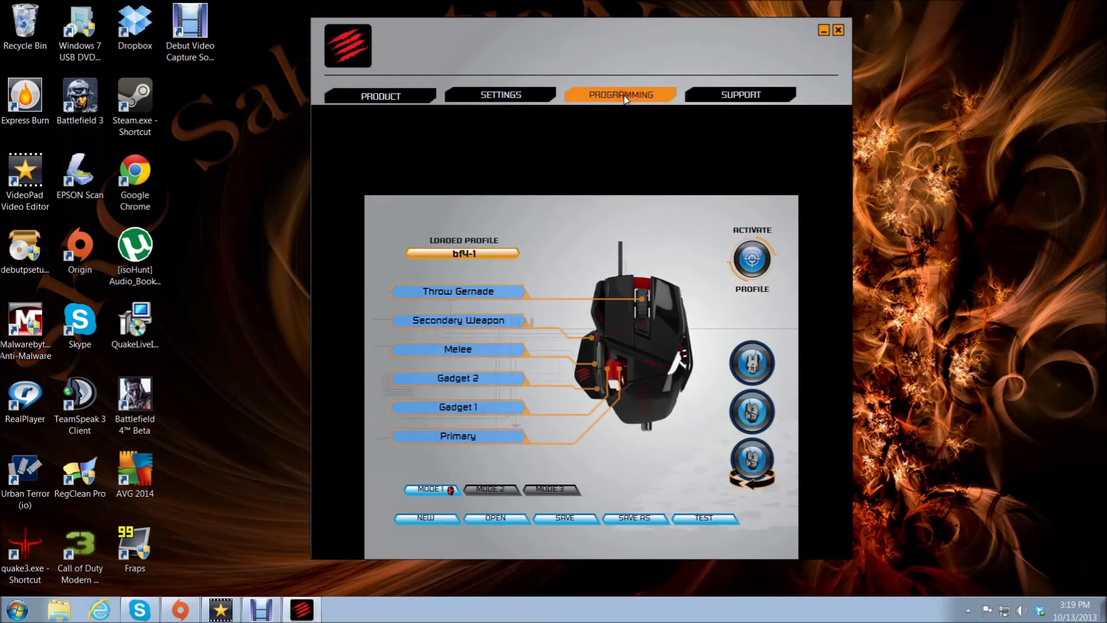
{"action": "left_click", "coordinate": [425, 517]}
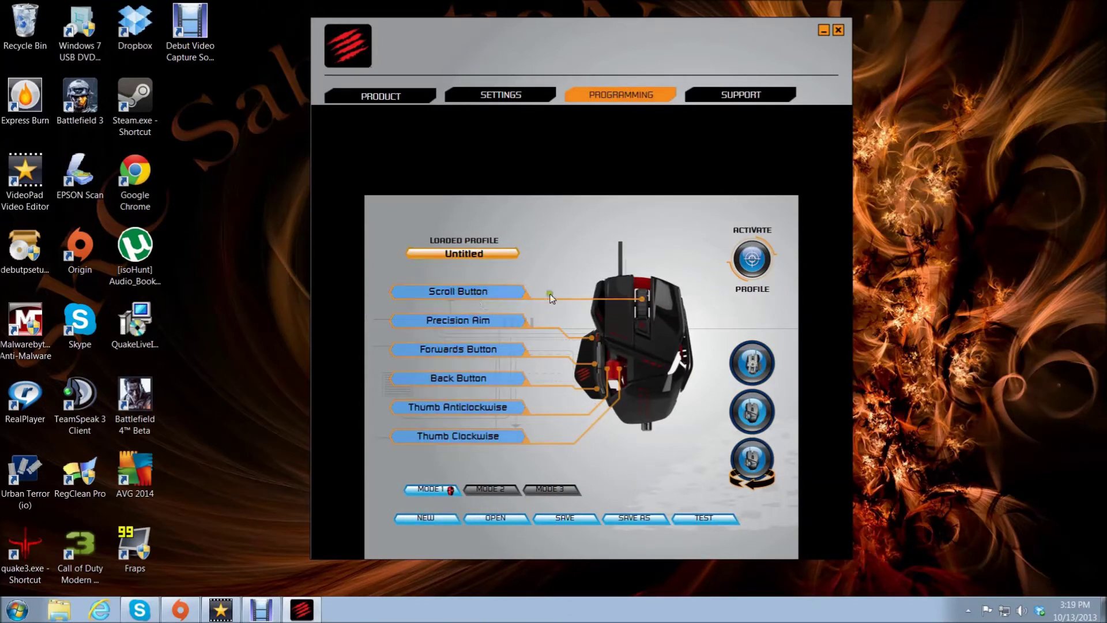
{"action": "left_click", "coordinate": [657, 296]}
{"action": "left_click", "coordinate": [595, 341]}
{"action": "left_click", "coordinate": [595, 385]}
{"action": "left_click", "coordinate": [598, 389]}
- Check the Precision Aim button's current assignment
{"action": "left_click", "coordinate": [460, 336]}
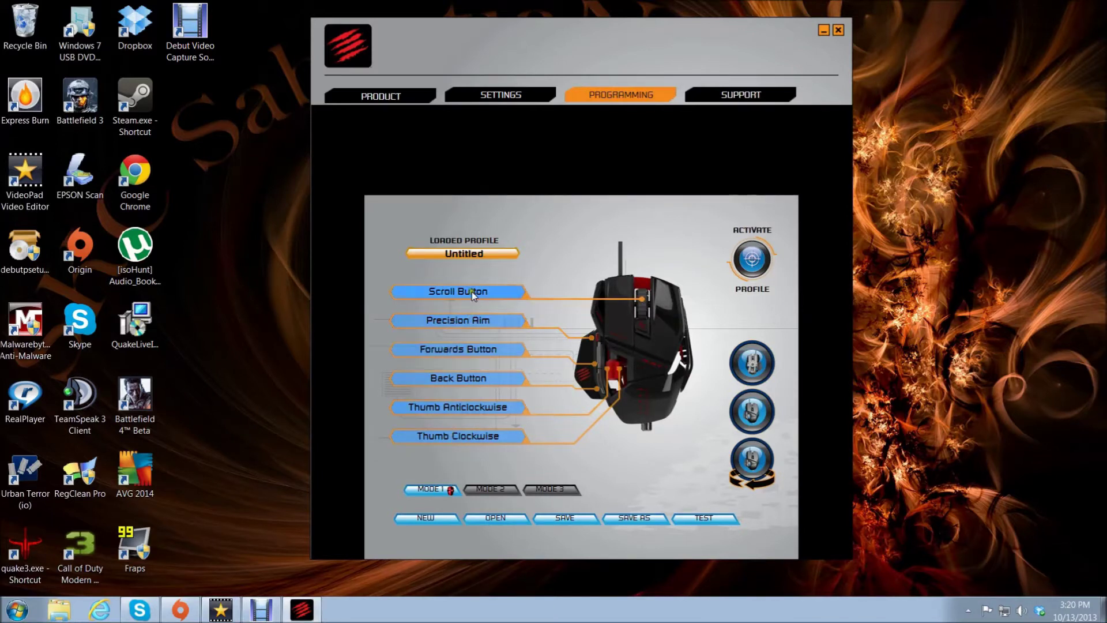
{"action": "left_click", "coordinate": [490, 321]}
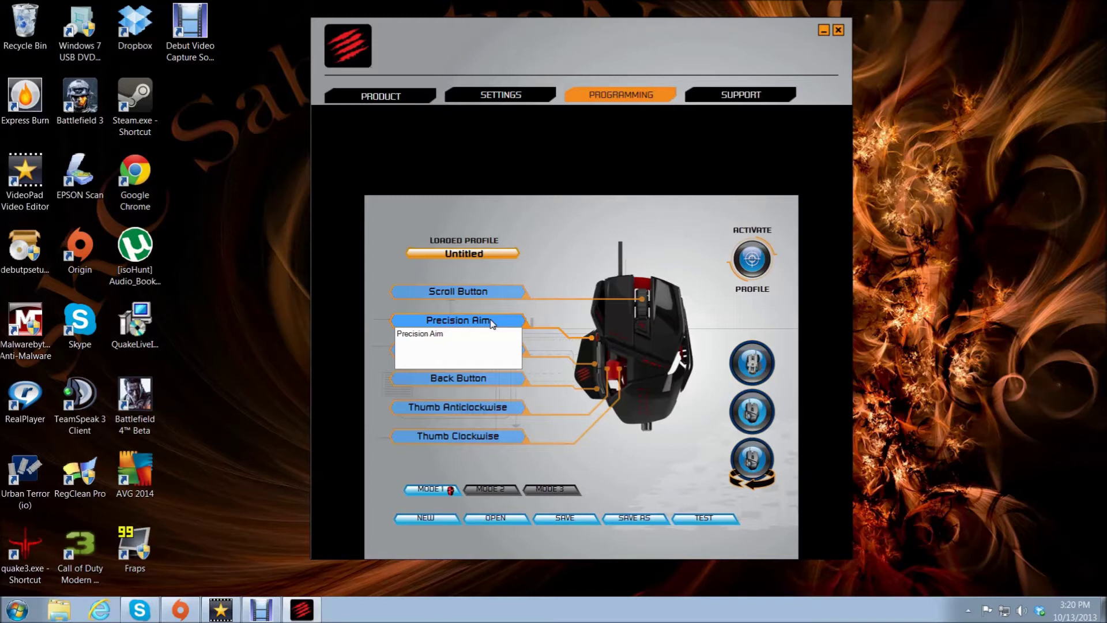
{"action": "mouse_move", "coordinate": [489, 295]}
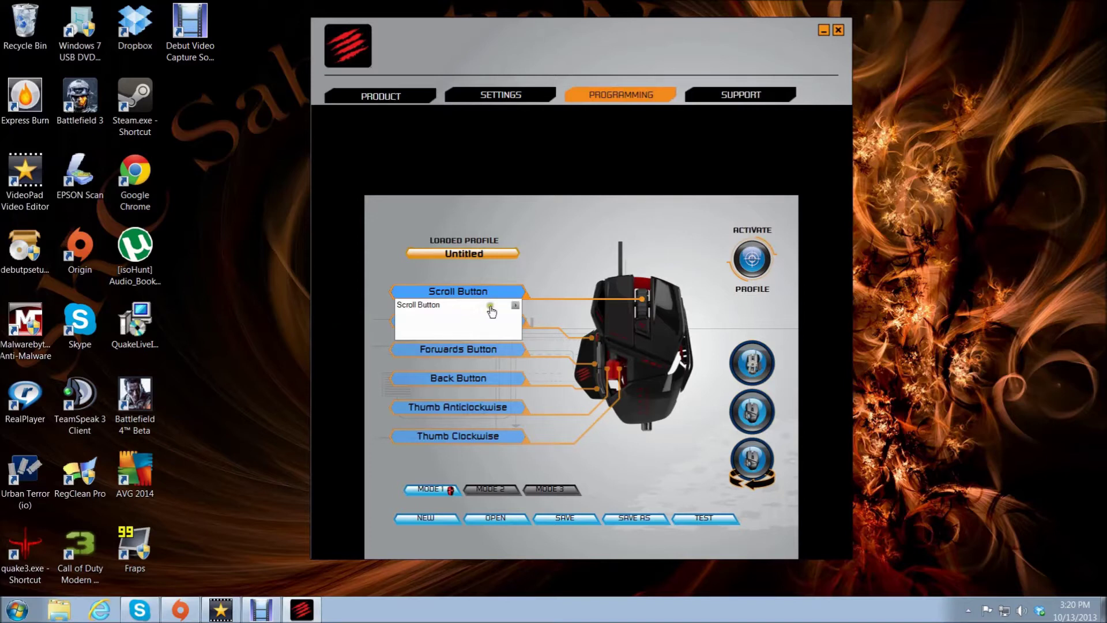
- Create a new advanced command 'Throw gernade' for the scroll button with a press macro enabled
{"action": "left_click", "coordinate": [515, 306]}
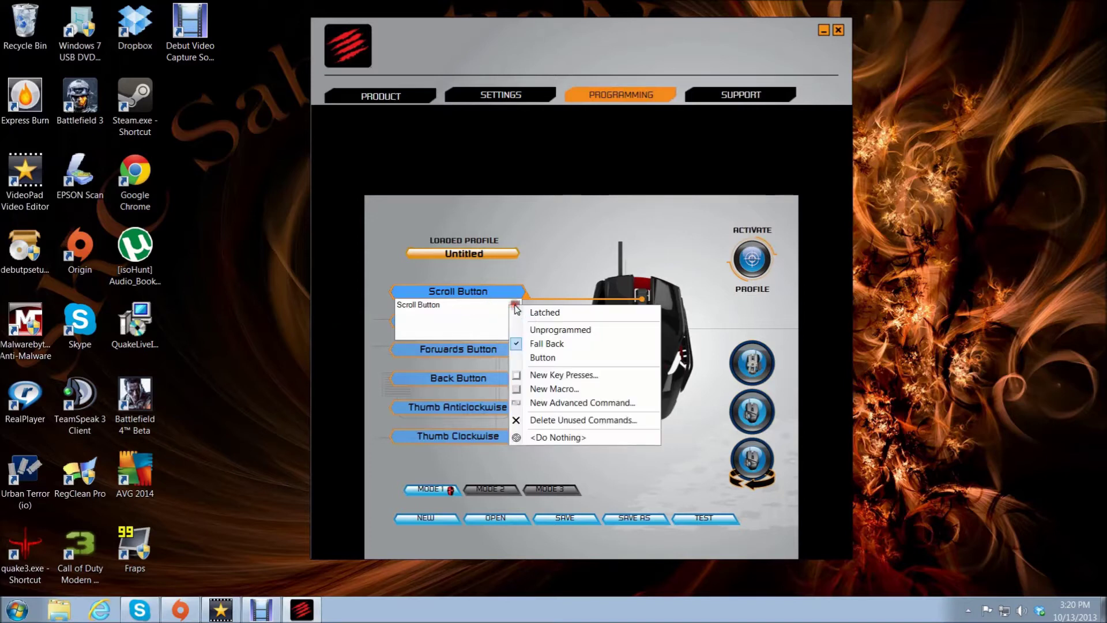
{"action": "left_click", "coordinate": [567, 403]}
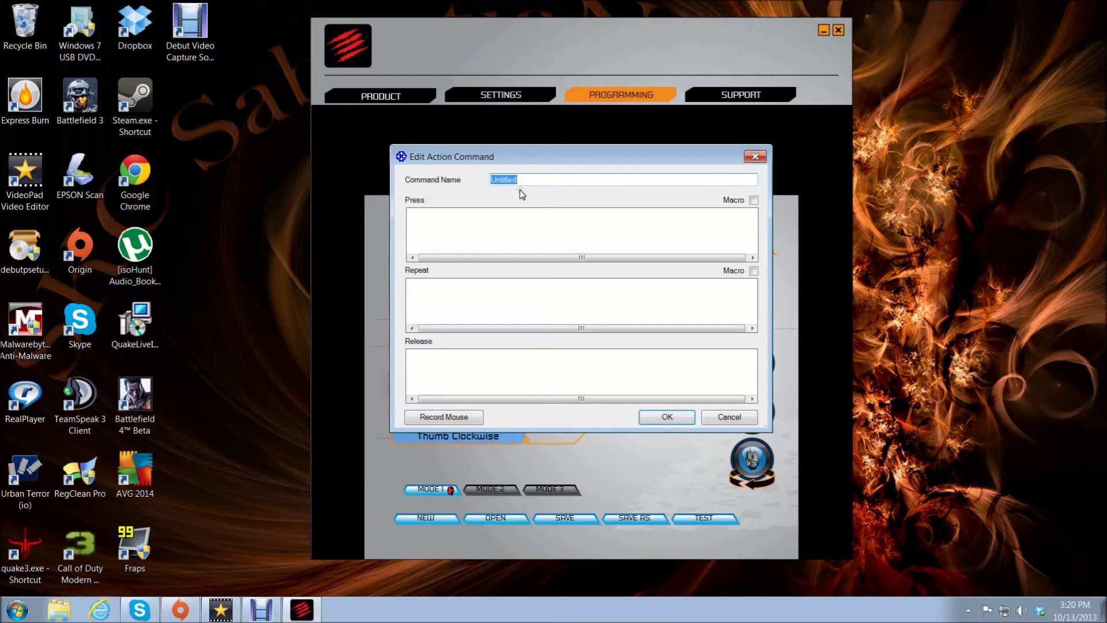
{"action": "type", "text": "Trow gemadernade"}
{"action": "left_click", "coordinate": [753, 200]}
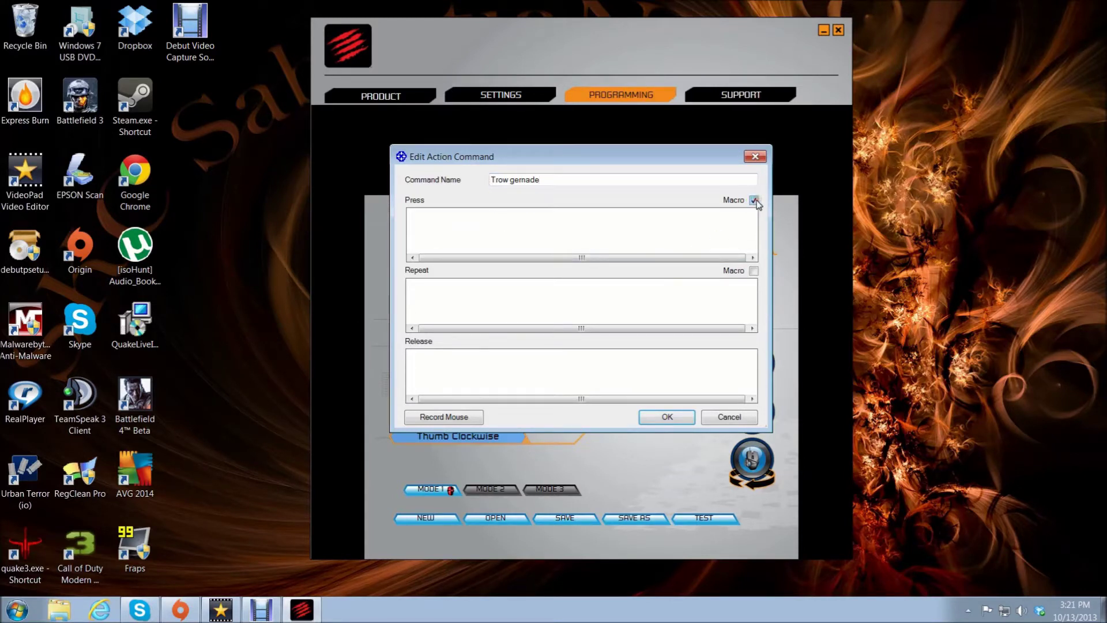
{"action": "left_click", "coordinate": [435, 237]}
{"action": "left_click", "coordinate": [494, 179]}
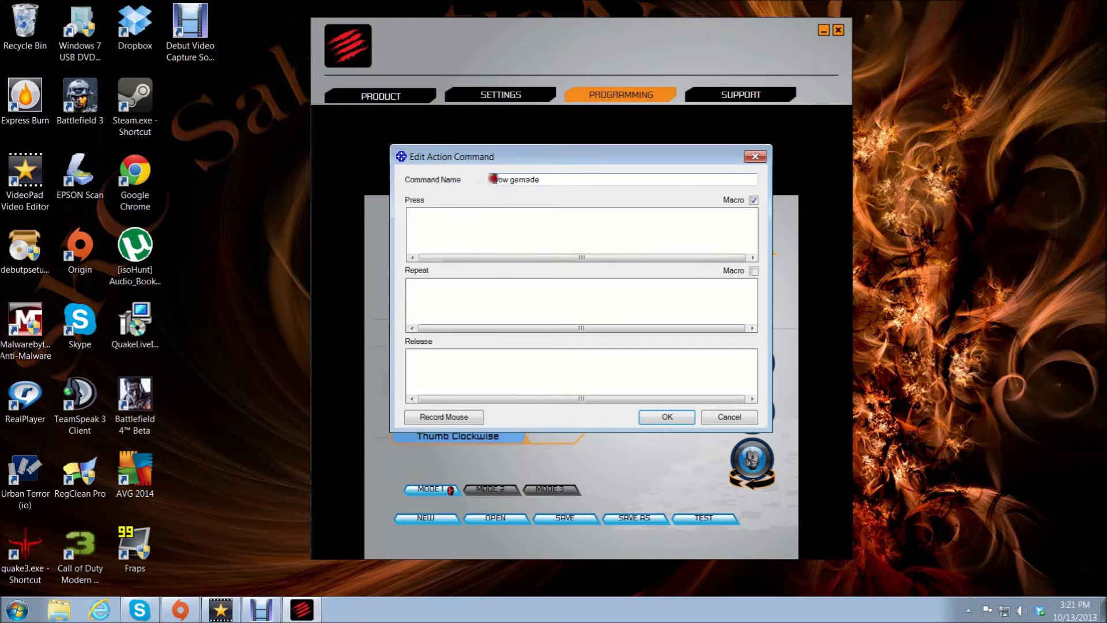
{"action": "type", "text": "h"}
{"action": "left_click", "coordinate": [416, 223]}
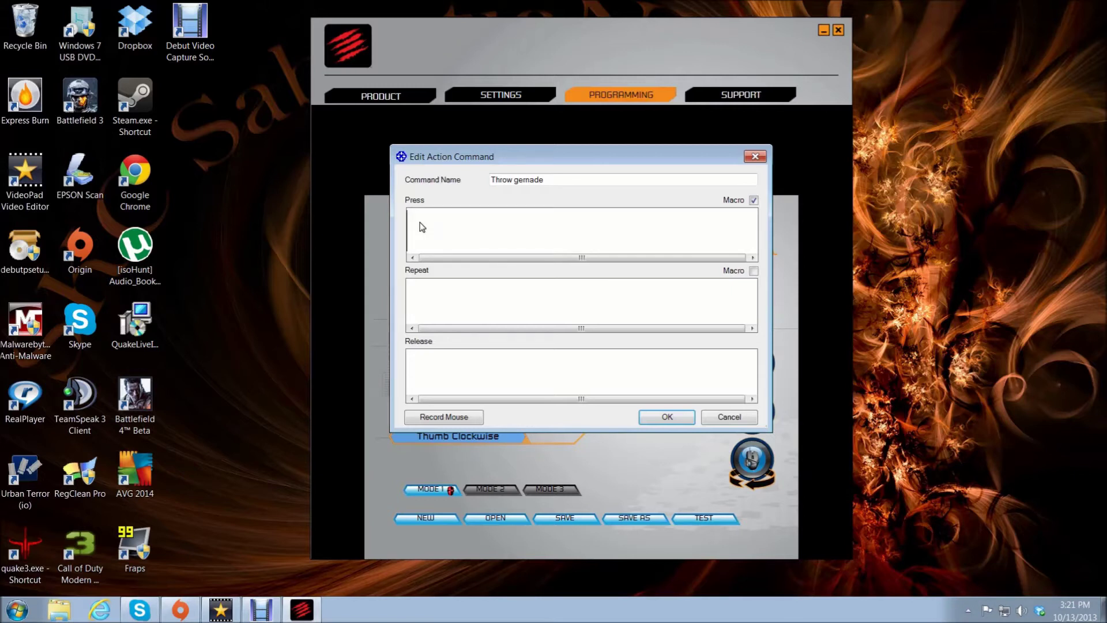
- Record the G key into the press macro, clearing and re-recording, then confirm
{"action": "key", "text": "g"}
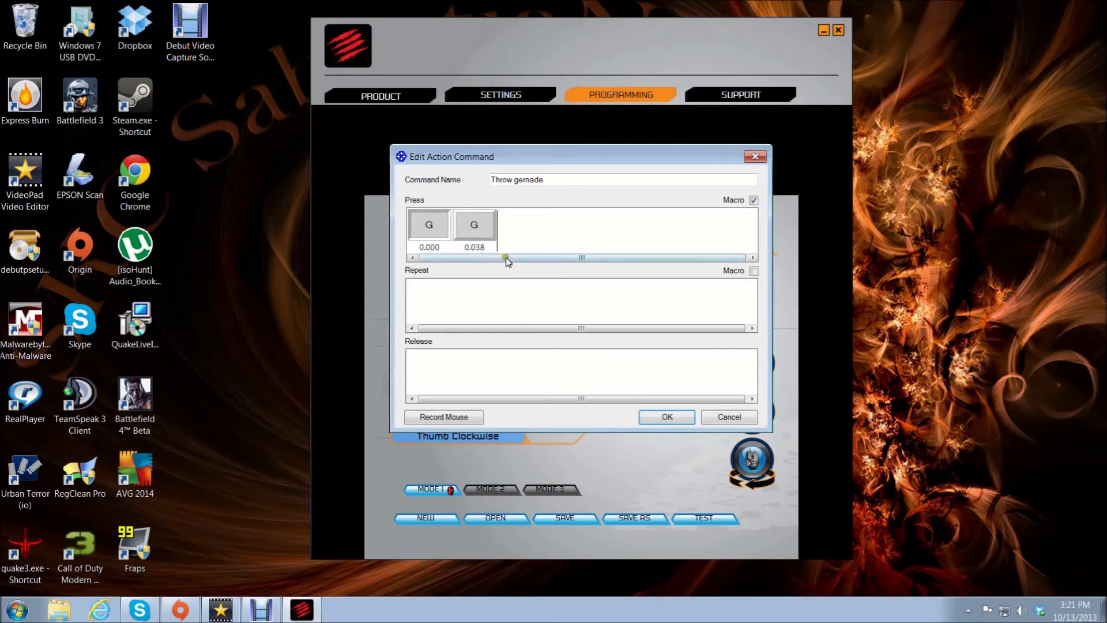
{"action": "right_click", "coordinate": [470, 224]}
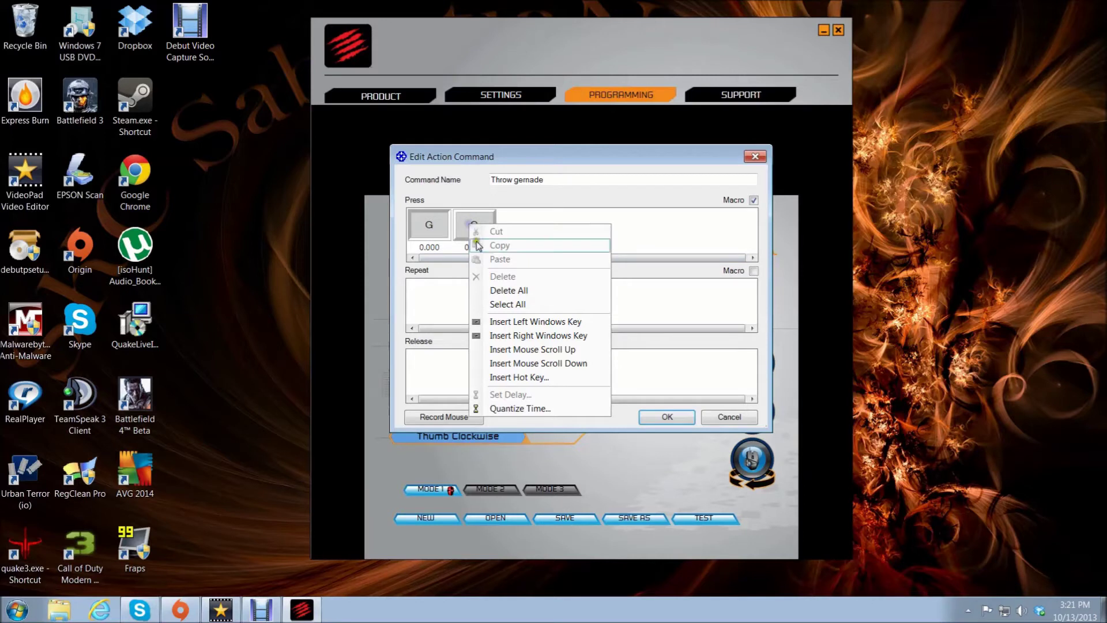
{"action": "left_click", "coordinate": [505, 291]}
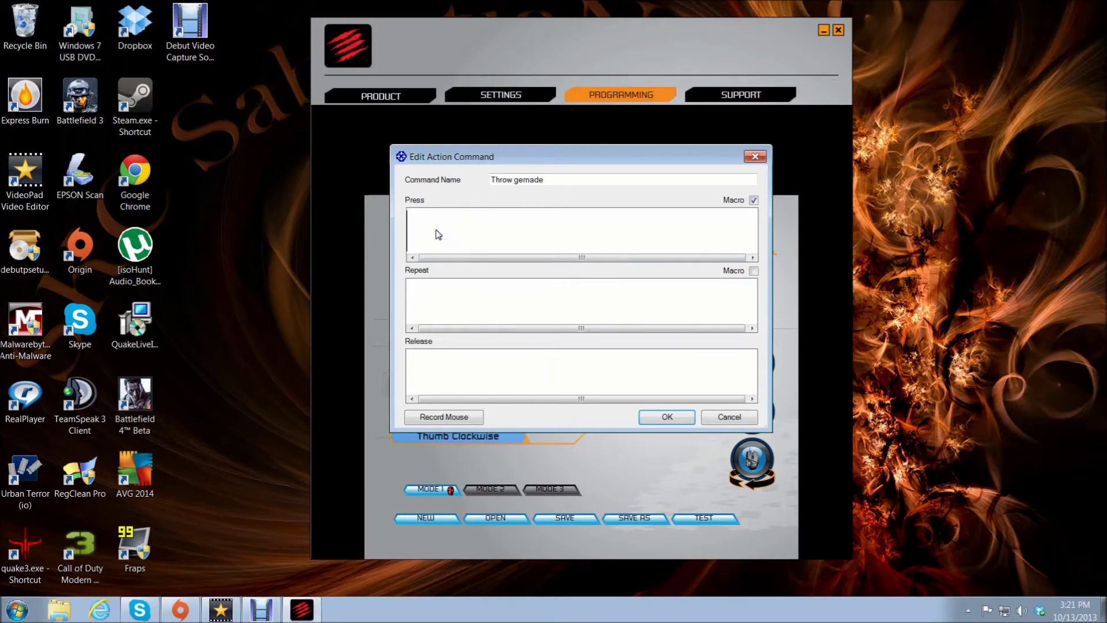
{"action": "key", "text": "g"}
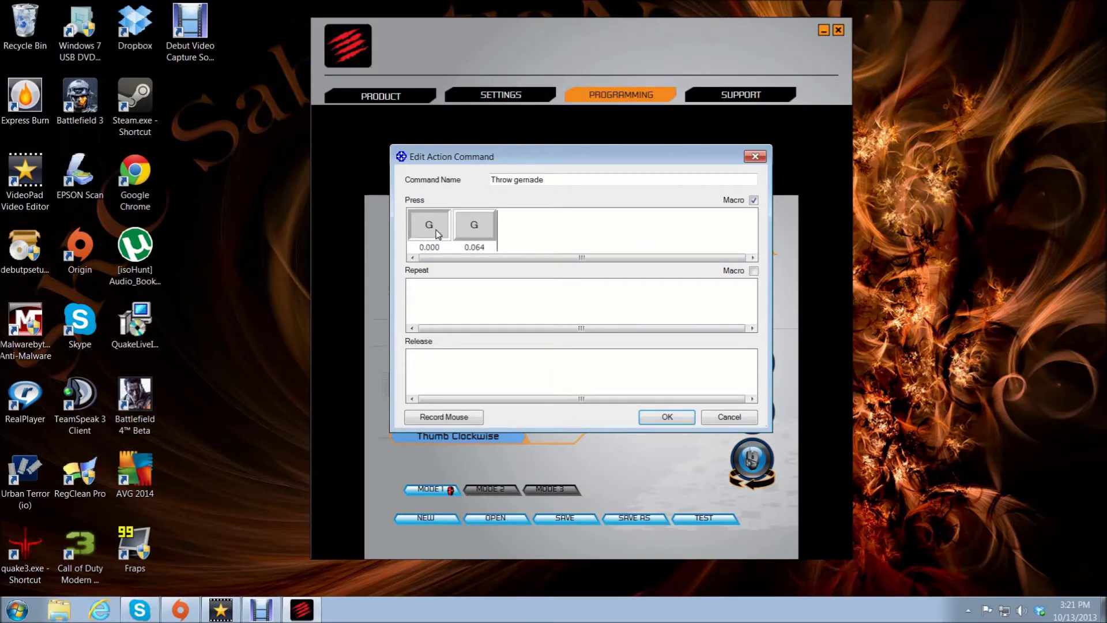
{"action": "right_click", "coordinate": [476, 229]}
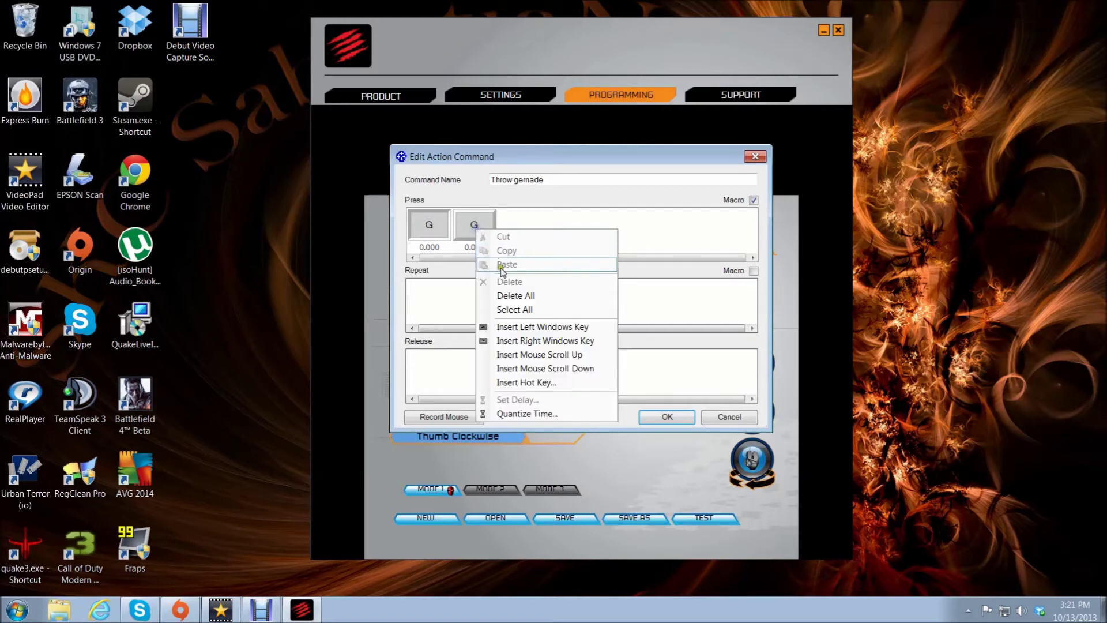
{"action": "left_click", "coordinate": [511, 295]}
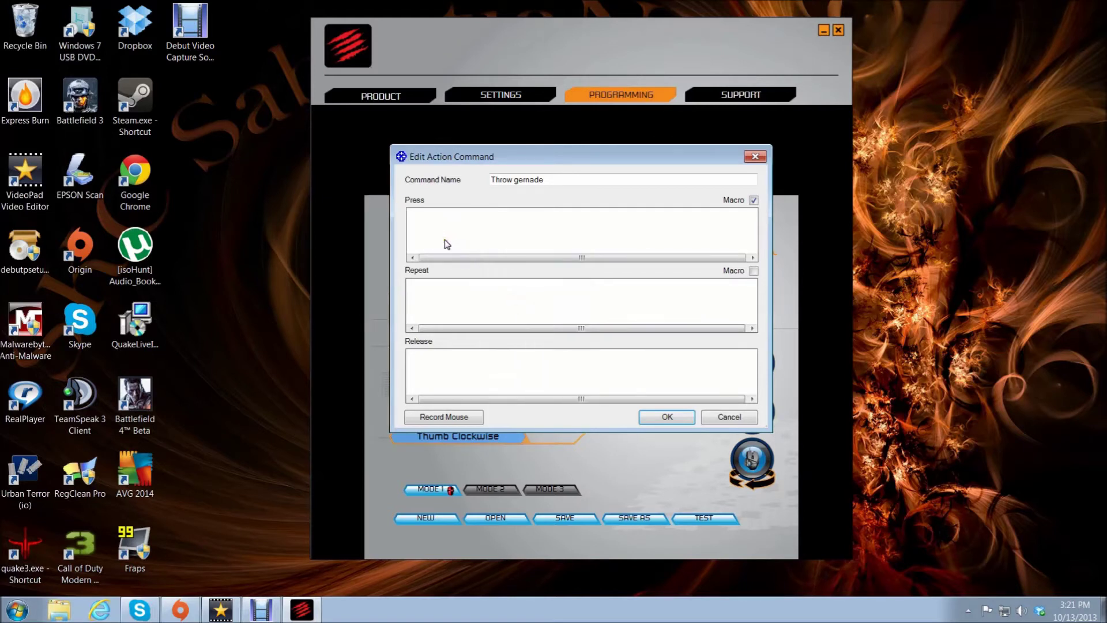
{"action": "key", "text": "g"}
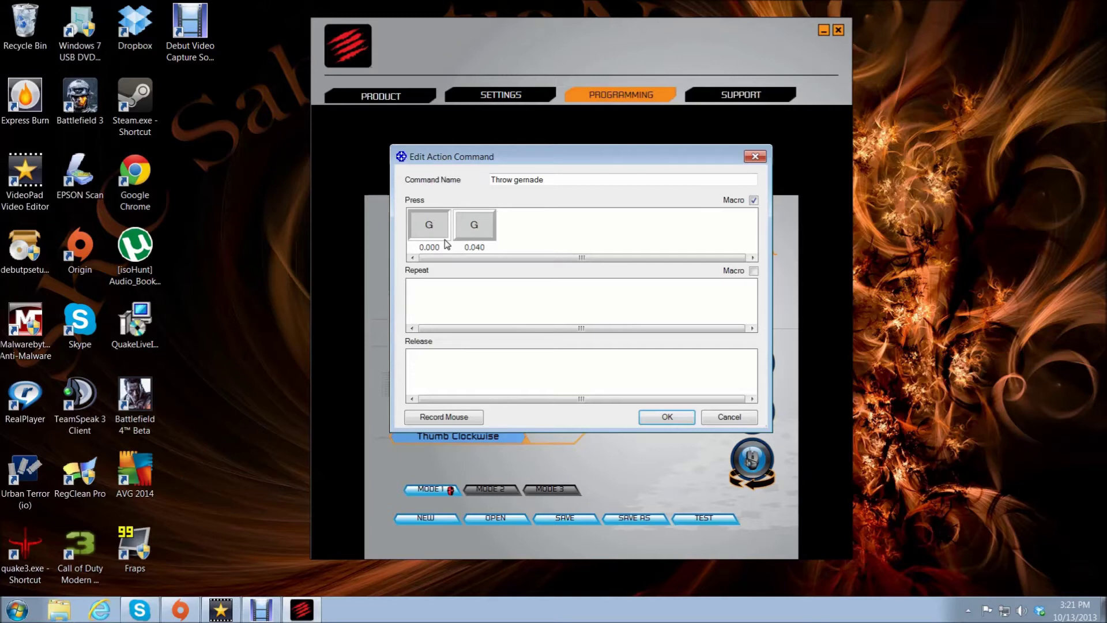
{"action": "right_click", "coordinate": [477, 227]}
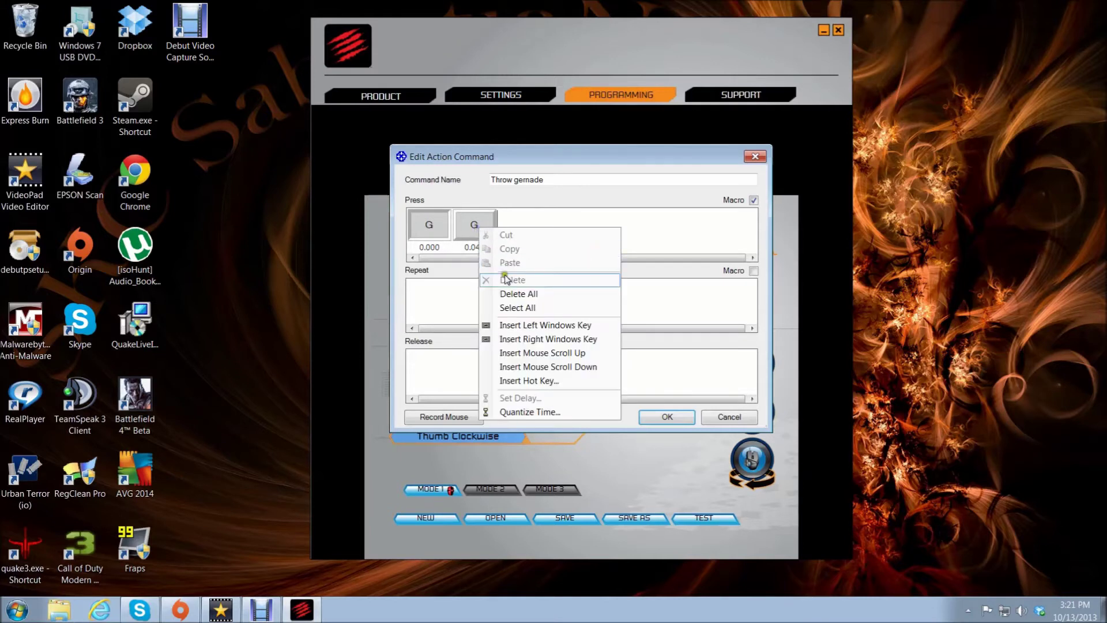
{"action": "left_click", "coordinate": [519, 293]}
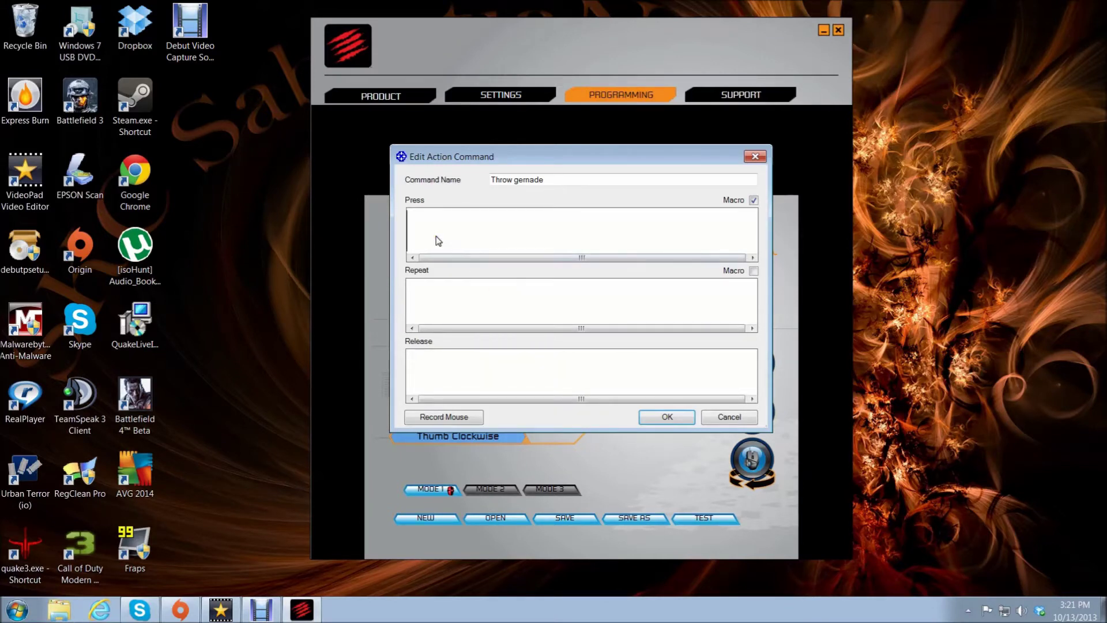
{"action": "key", "text": "g"}
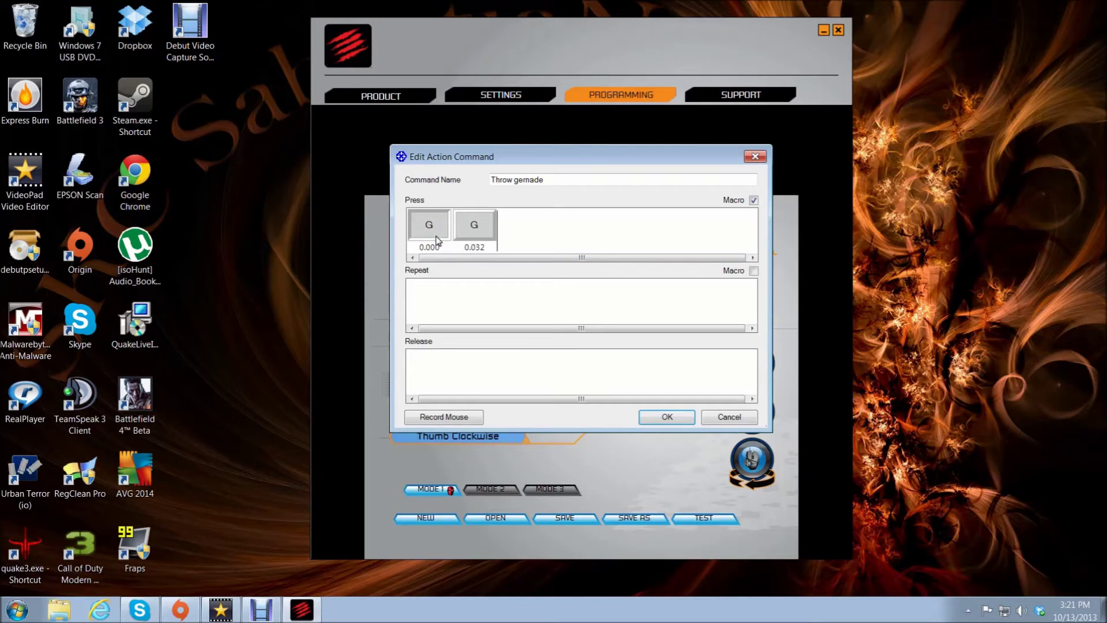
{"action": "left_click", "coordinate": [667, 417]}
- Create a new advanced command named 'Secondary Weapon' for the Precision Aim button
{"action": "mouse_move", "coordinate": [497, 299]}
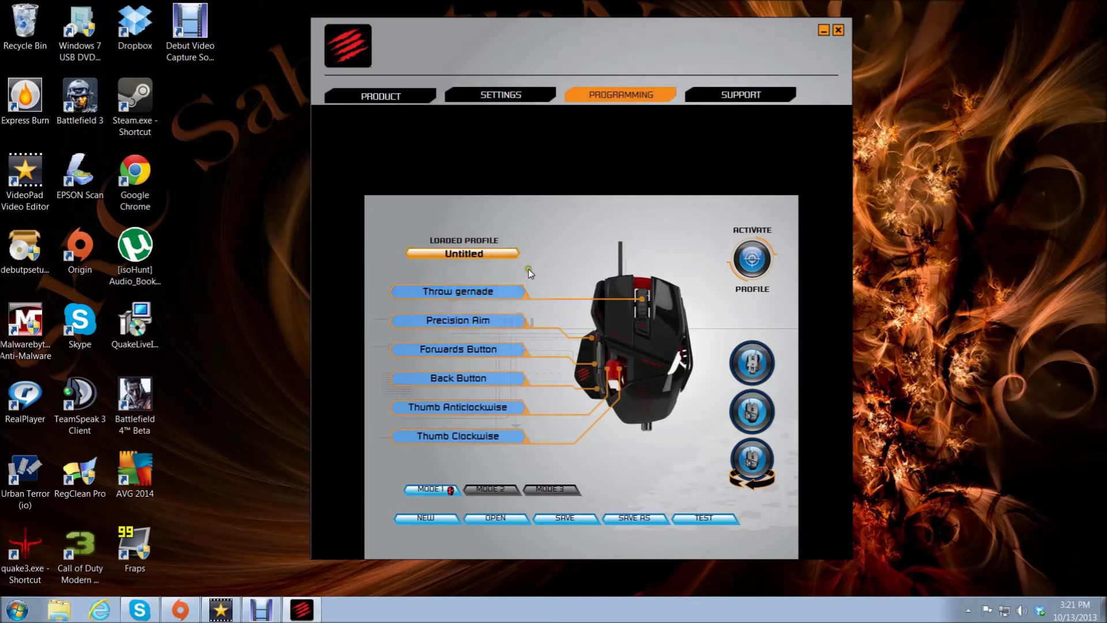
{"action": "mouse_move", "coordinate": [471, 331]}
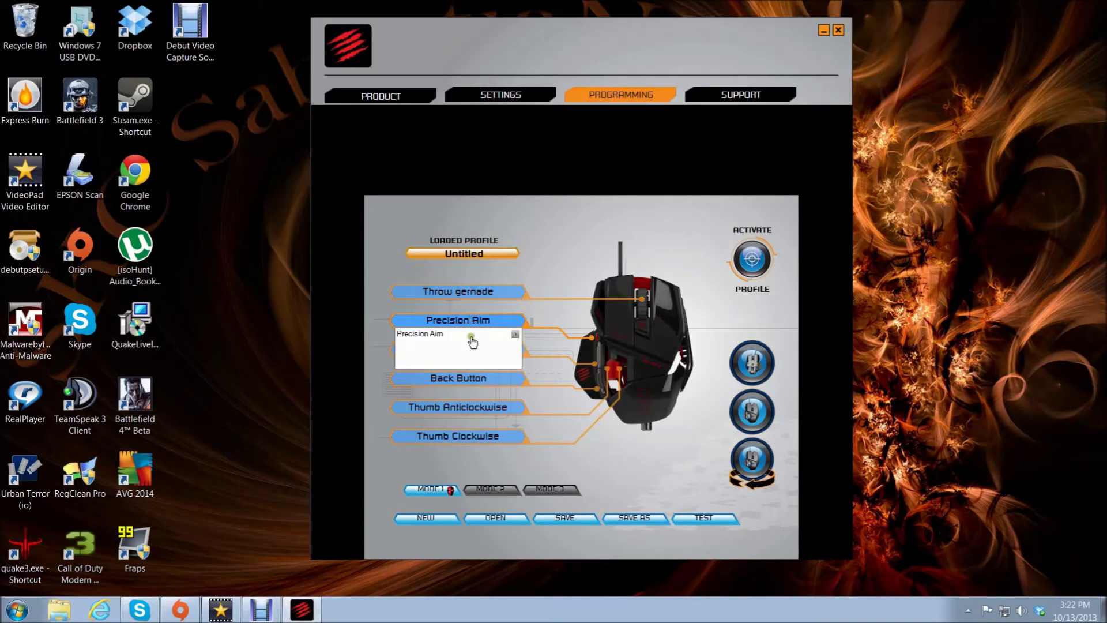
{"action": "left_click", "coordinate": [516, 335]}
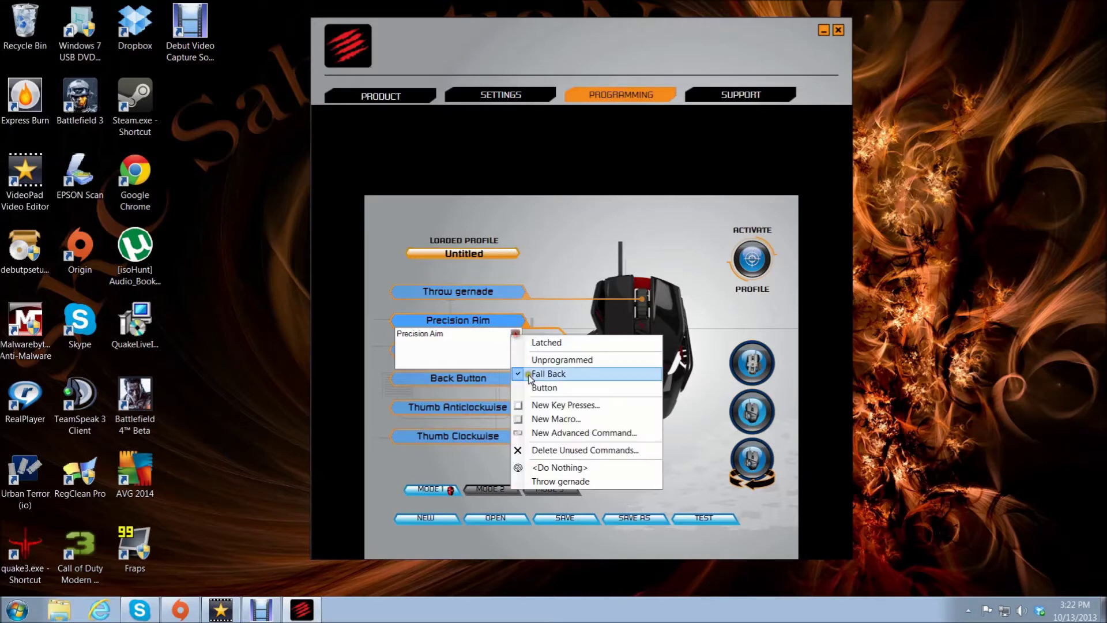
{"action": "left_click", "coordinate": [562, 433]}
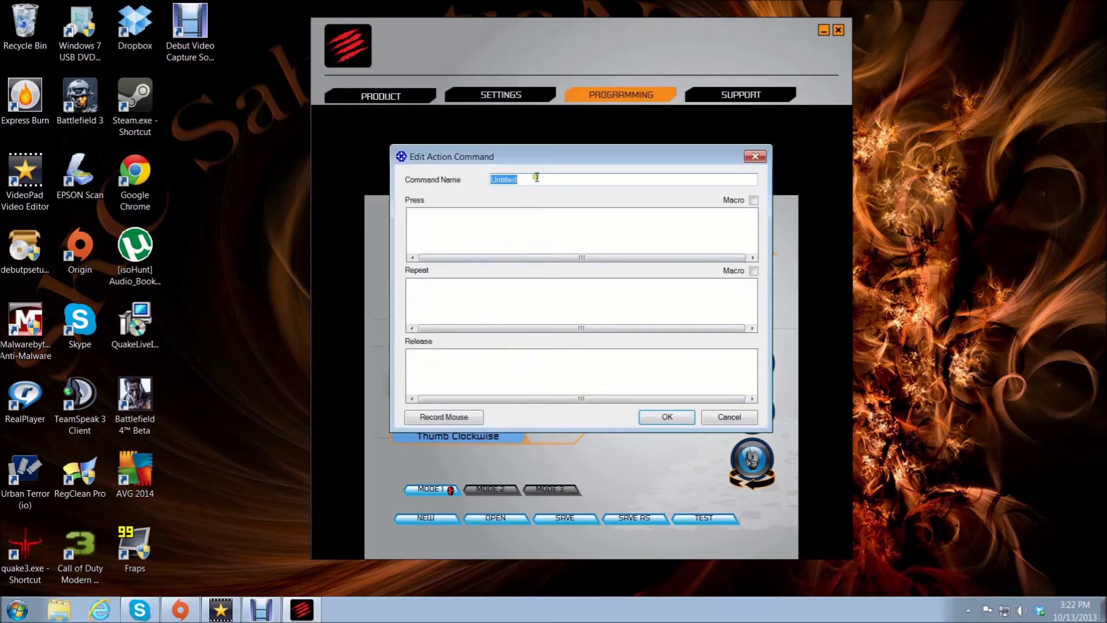
{"action": "type", "text": "Secondary w"}
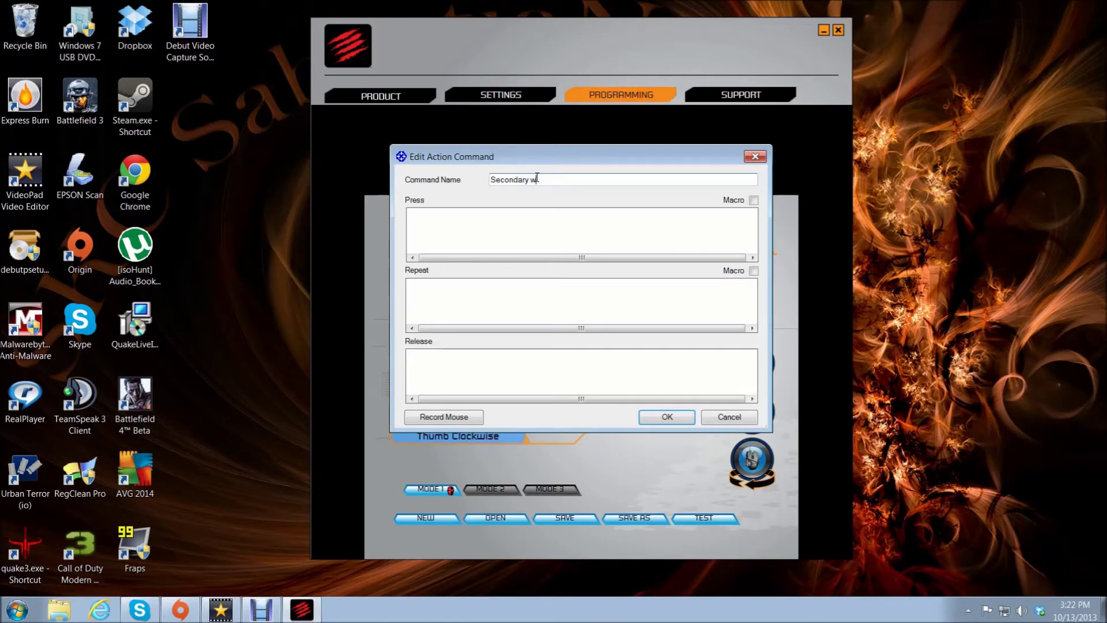
{"action": "type", "text": "eapon"}
{"action": "left_click", "coordinate": [537, 180]}
{"action": "key", "text": "BackSpace"}
{"action": "type", "text": "W"}
- Make its press action a macro of the 2 key, re-recording once, and confirm
{"action": "left_click", "coordinate": [754, 200]}
{"action": "left_click", "coordinate": [425, 223]}
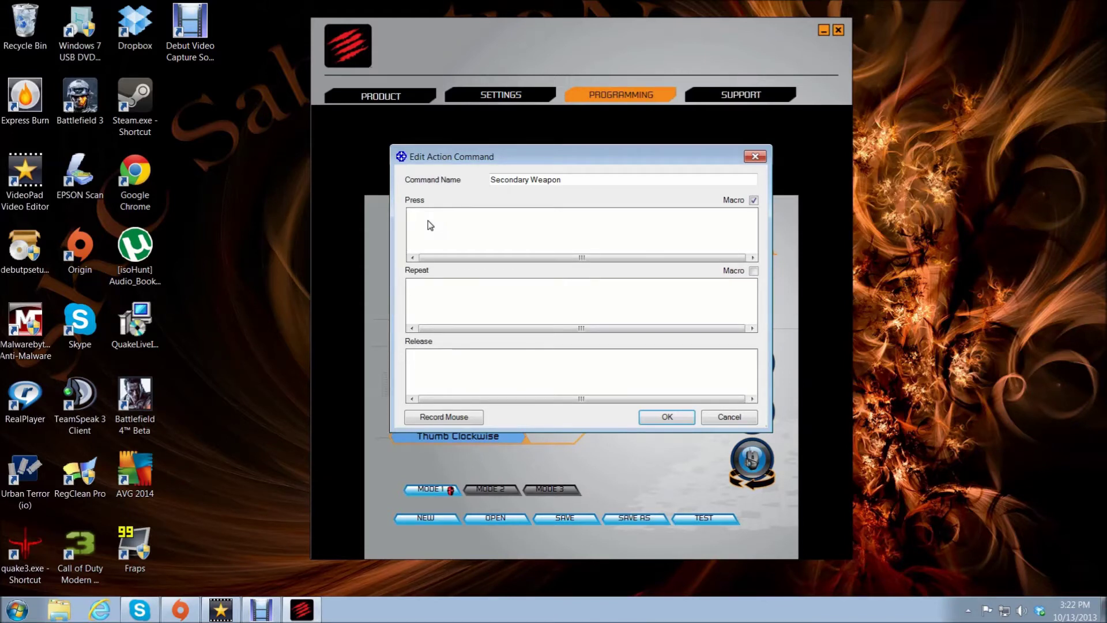
{"action": "key", "text": "2"}
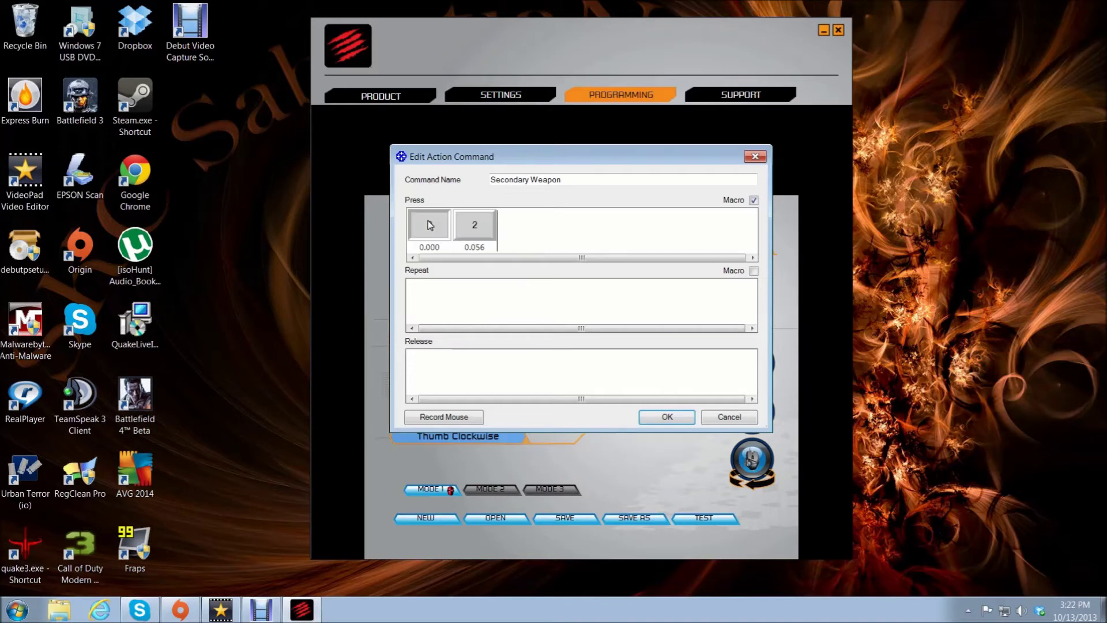
{"action": "right_click", "coordinate": [473, 236]}
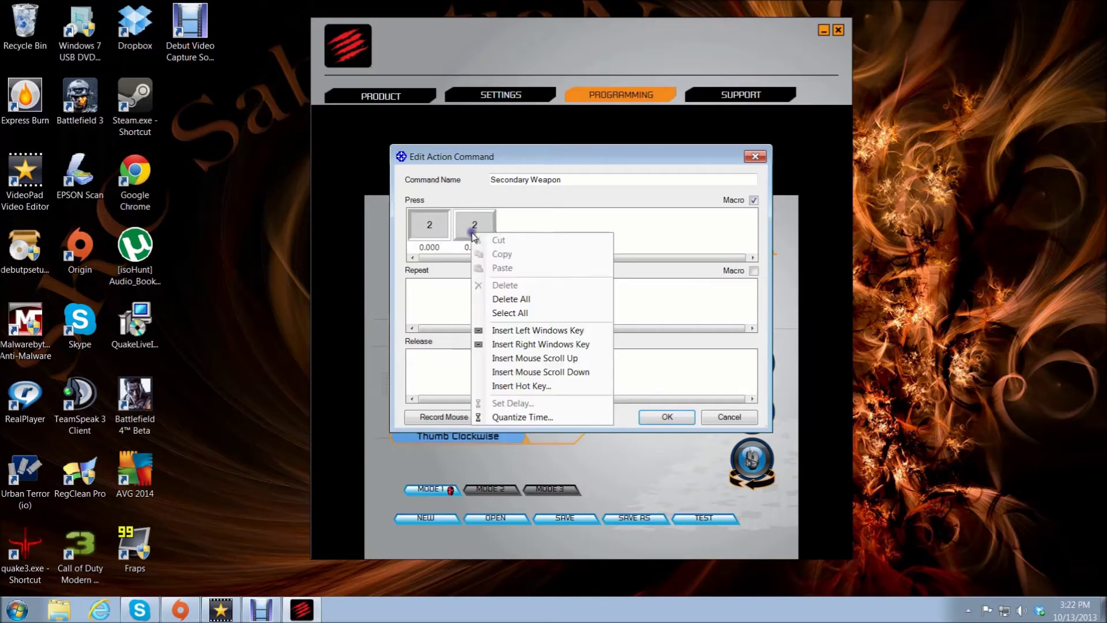
{"action": "left_click", "coordinate": [508, 295]}
{"action": "key", "text": "2"}
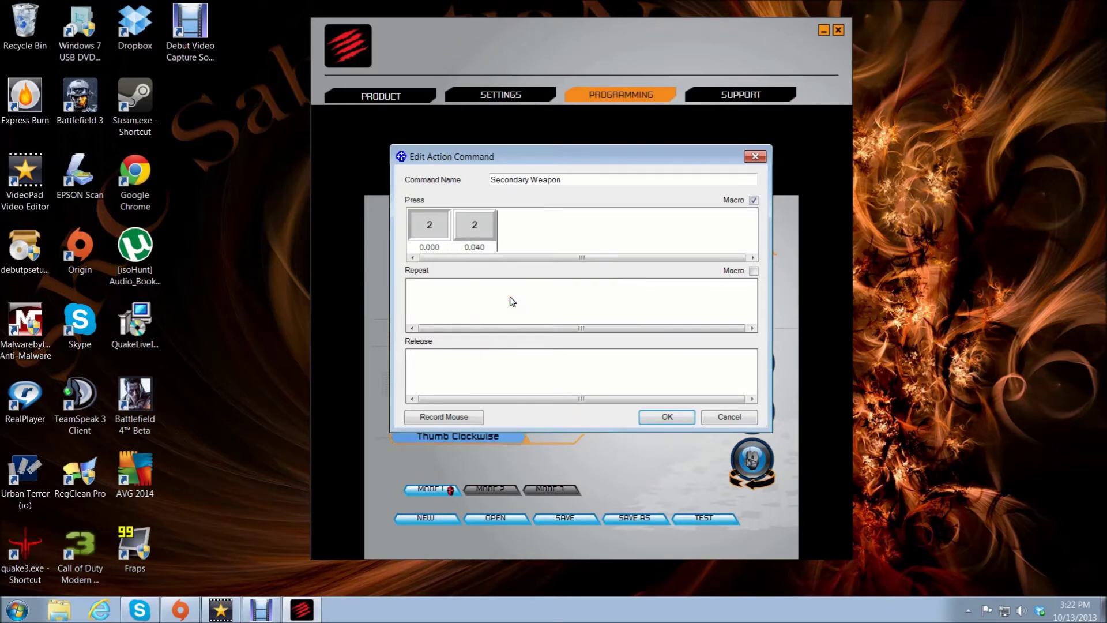
{"action": "left_click", "coordinate": [664, 418]}
- Create a 'Melee' advanced command on the Forwards Button slot with a press macro enabled
{"action": "left_click", "coordinate": [453, 349]}
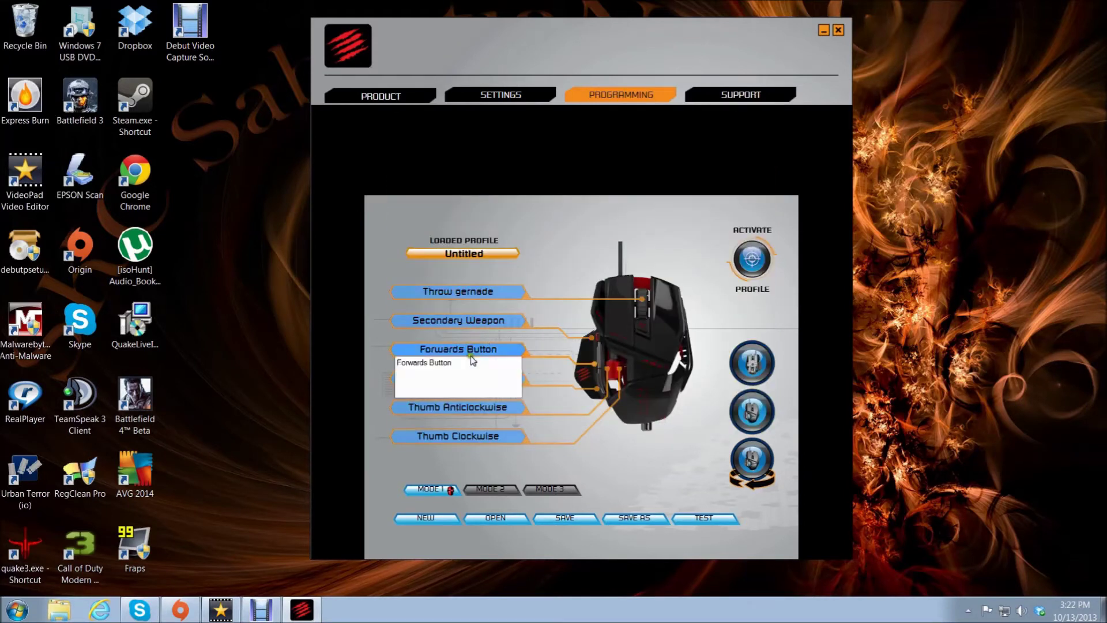
{"action": "mouse_move", "coordinate": [515, 365]}
{"action": "left_click", "coordinate": [515, 365]}
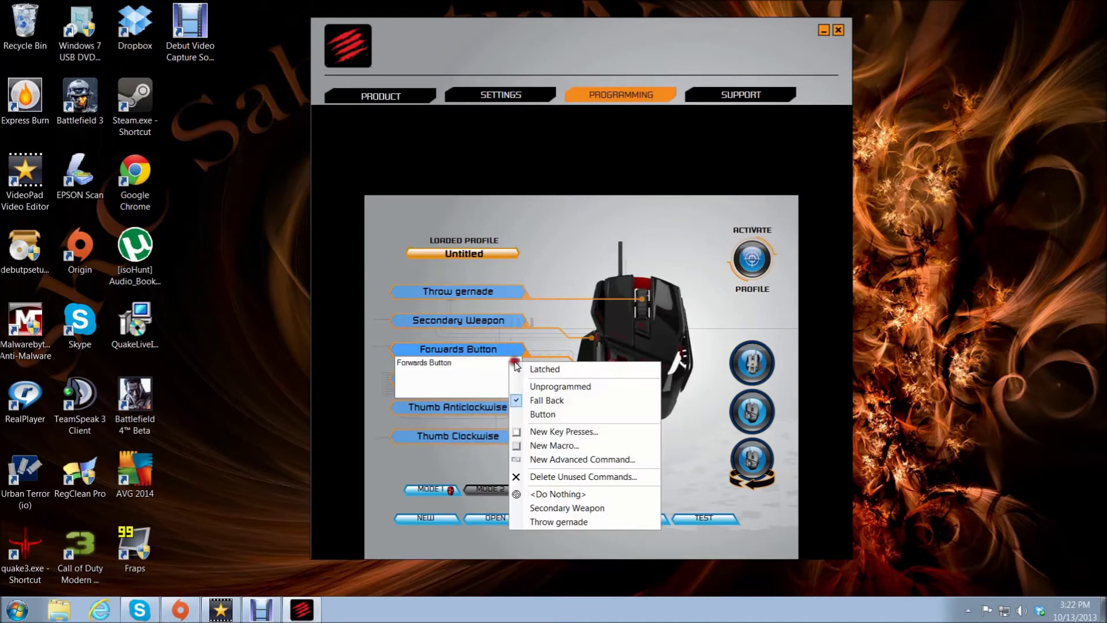
{"action": "left_click", "coordinate": [544, 461]}
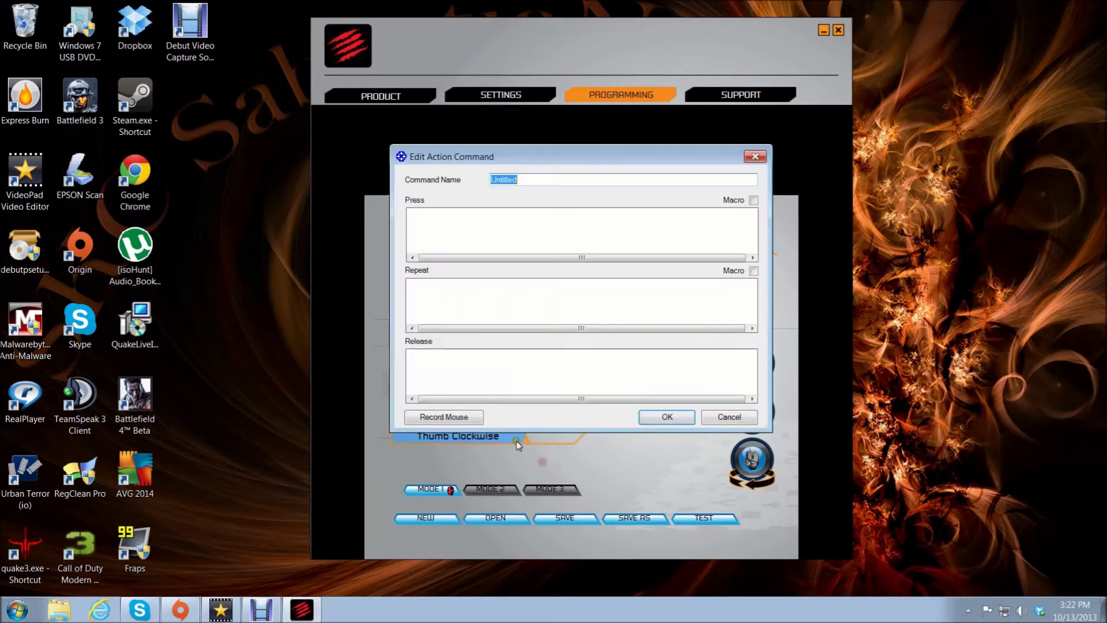
{"action": "type", "text": "Melee"}
{"action": "left_click", "coordinate": [754, 201]}
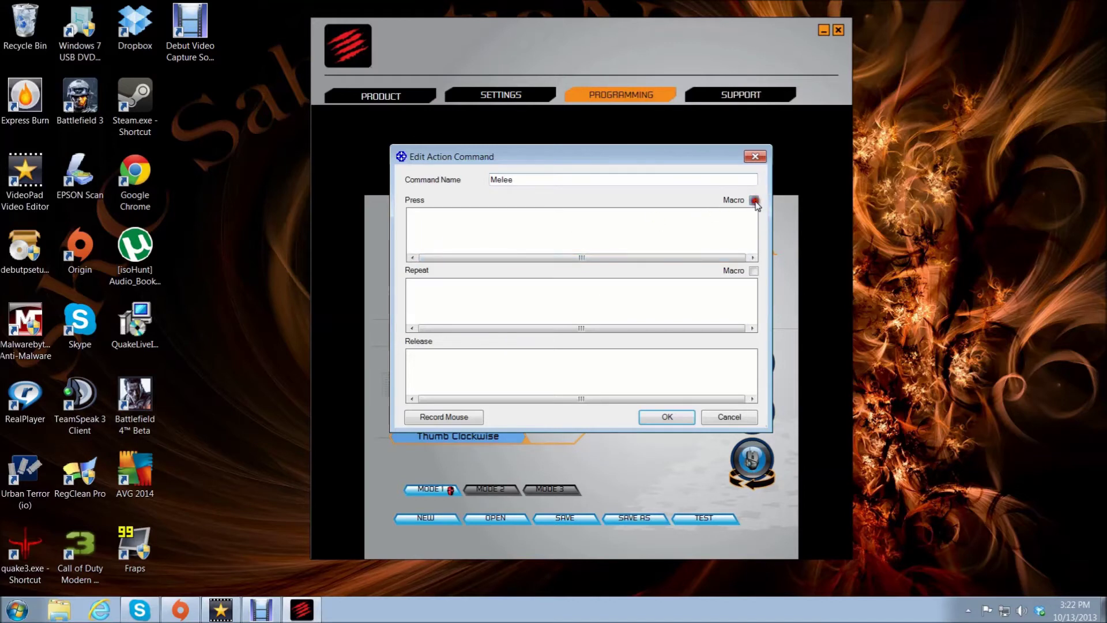
{"action": "left_click", "coordinate": [418, 230]}
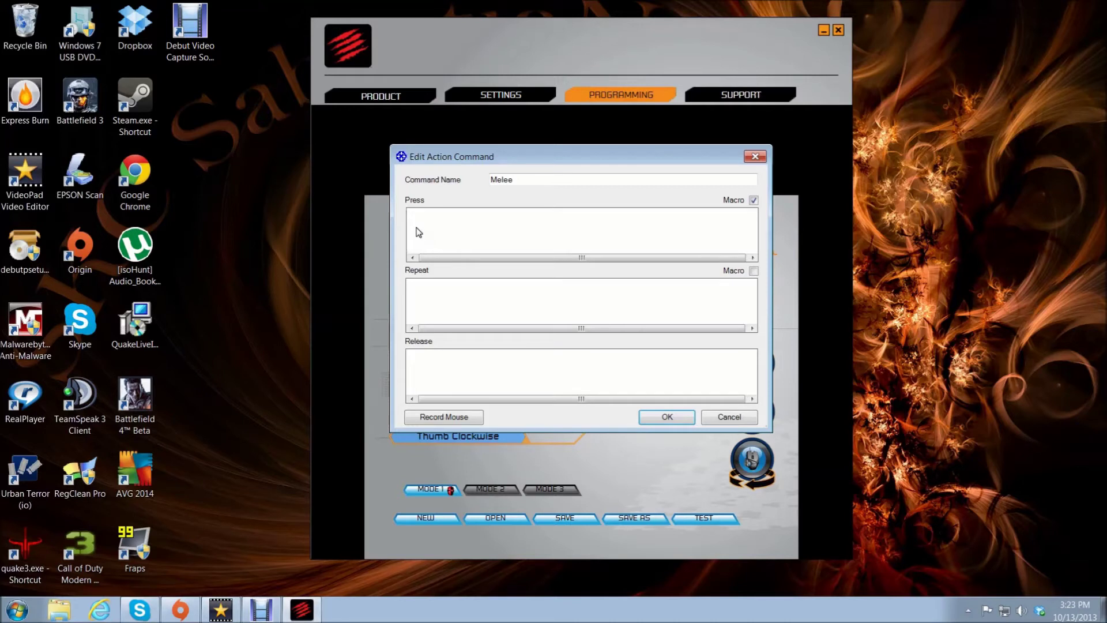
- Record the F key into the press macro, clearing and re-recording, then confirm
{"action": "key", "text": "f"}
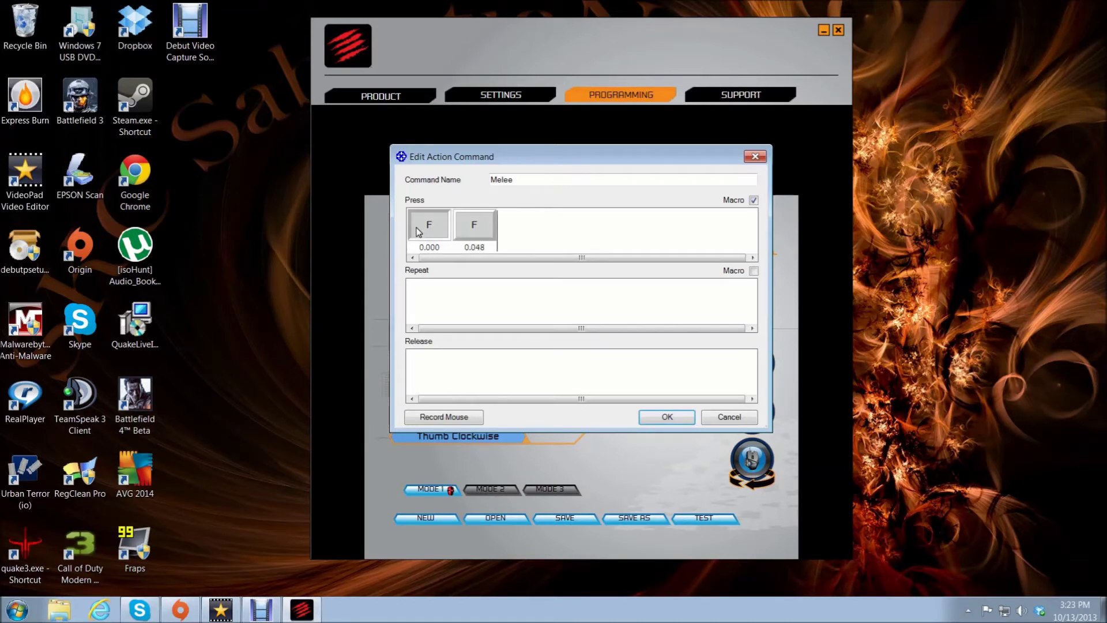
{"action": "right_click", "coordinate": [474, 229]}
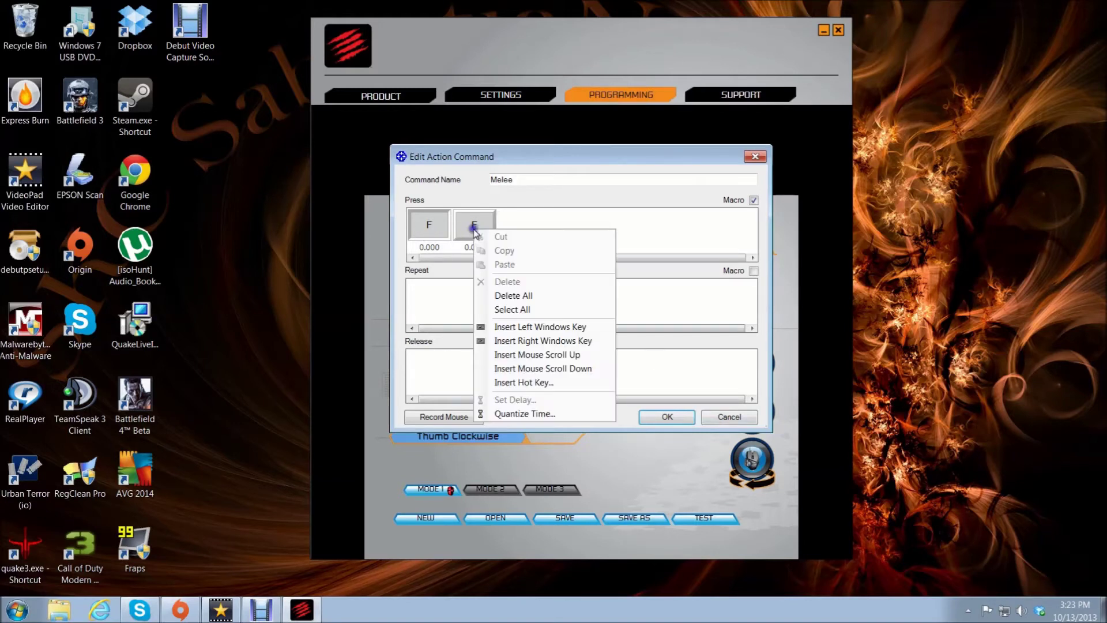
{"action": "left_click", "coordinate": [513, 296]}
{"action": "key", "text": "f"}
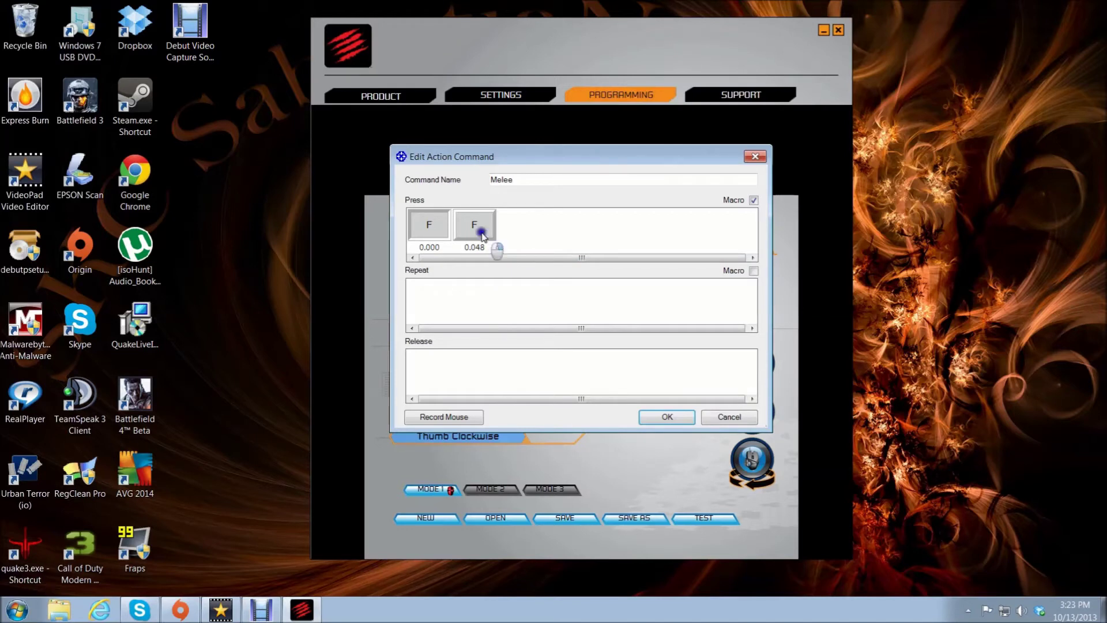
{"action": "right_click", "coordinate": [482, 232]}
{"action": "left_click", "coordinate": [518, 300]}
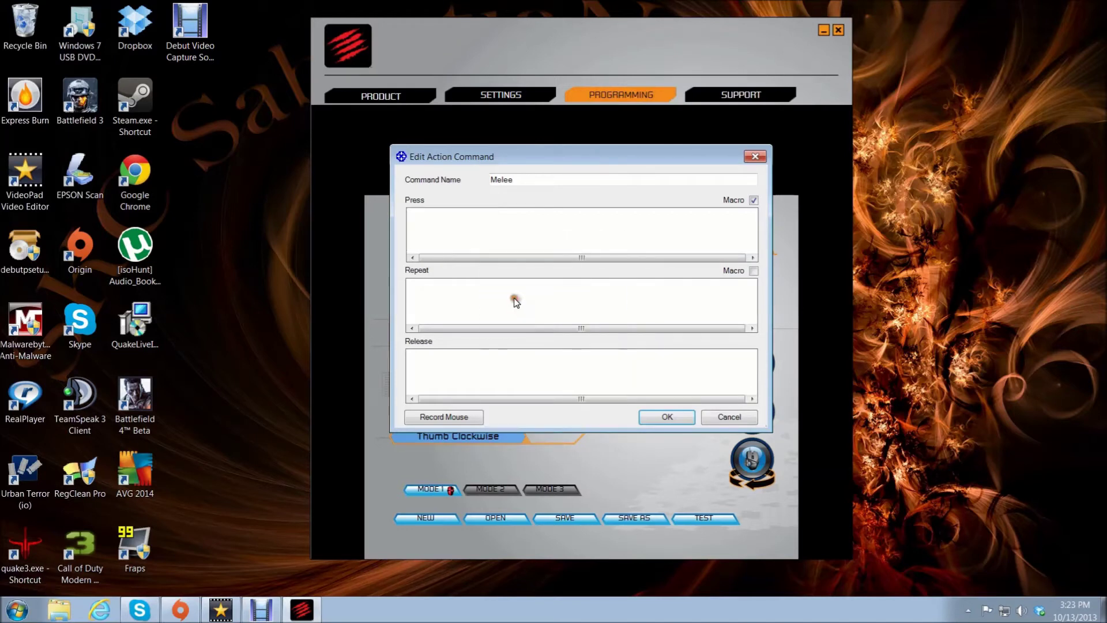
{"action": "key", "text": "f"}
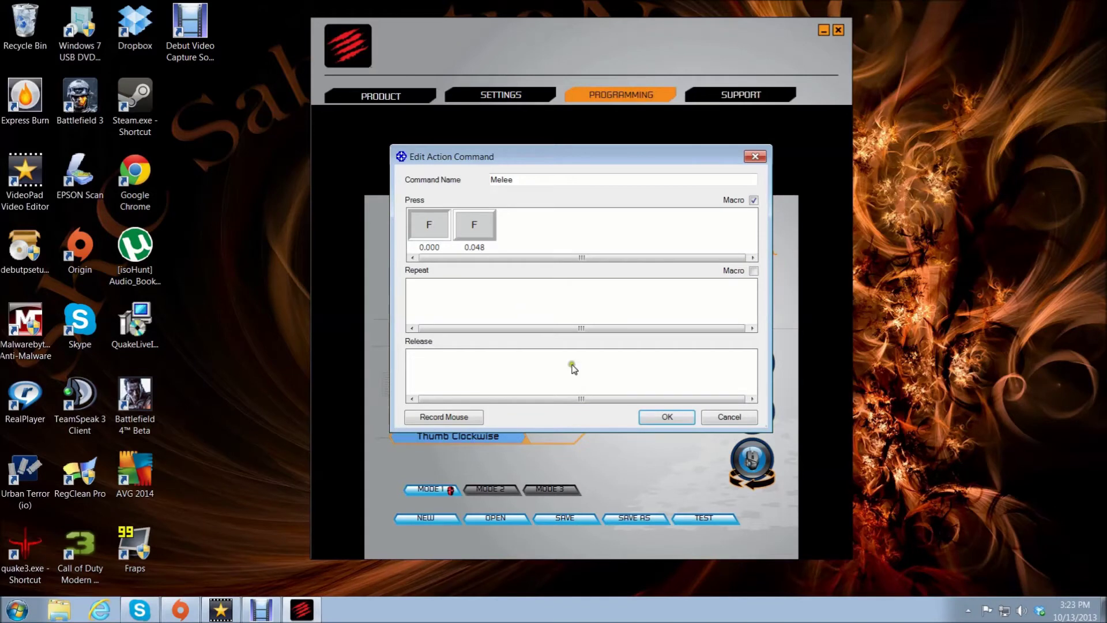
{"action": "left_click", "coordinate": [678, 421]}
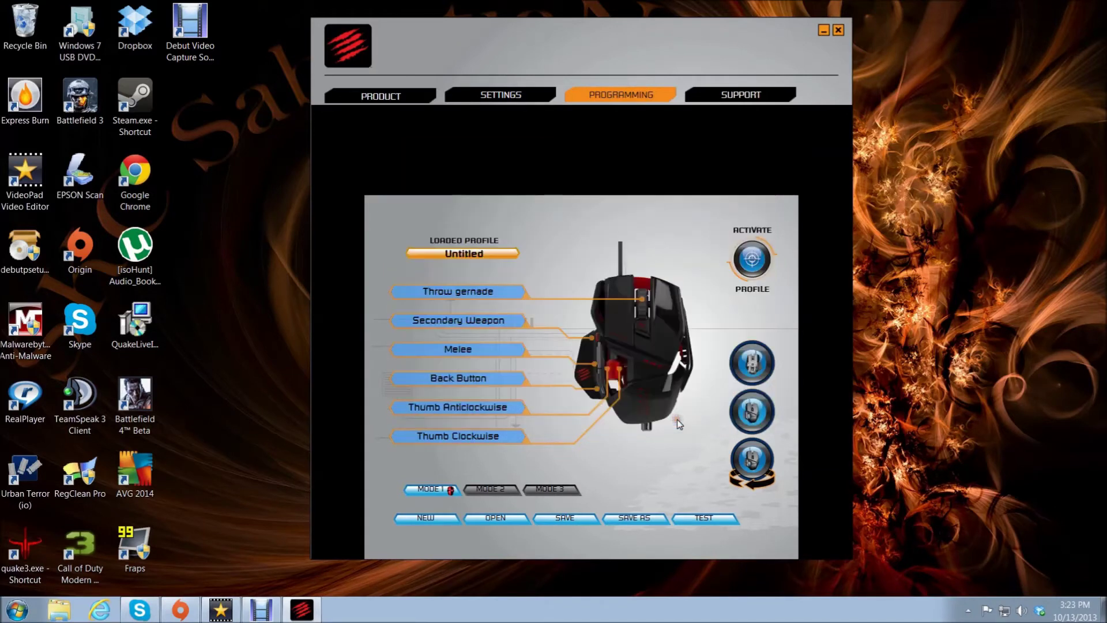
- Assign the Back Button slot a 'Gadget 2' command whose press macro records the 4 key
{"action": "left_click", "coordinate": [451, 377]}
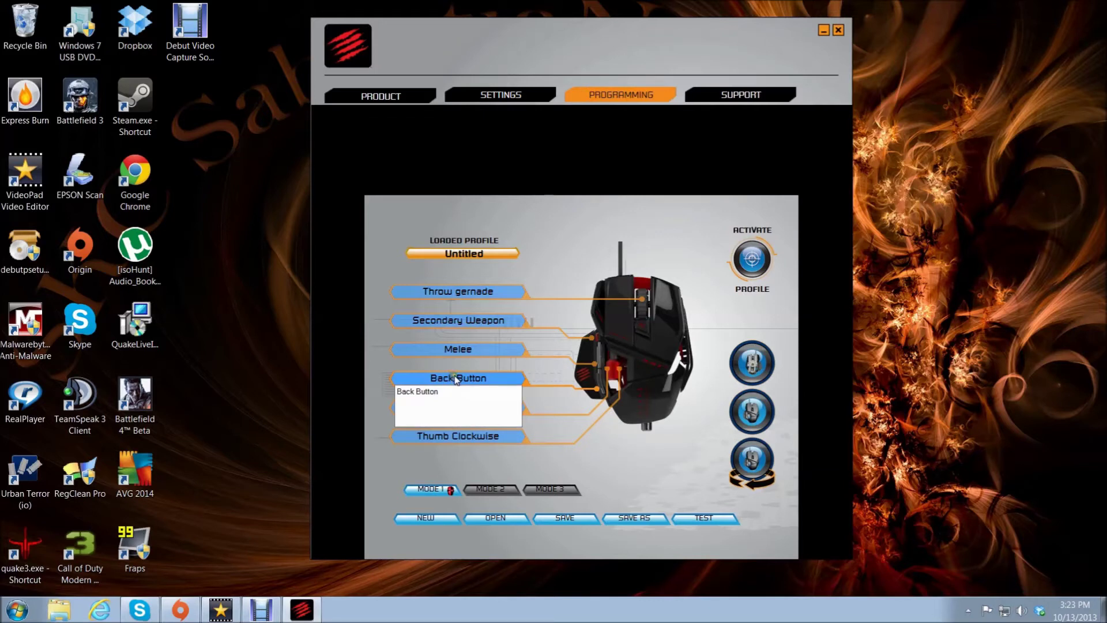
{"action": "left_click", "coordinate": [515, 392]}
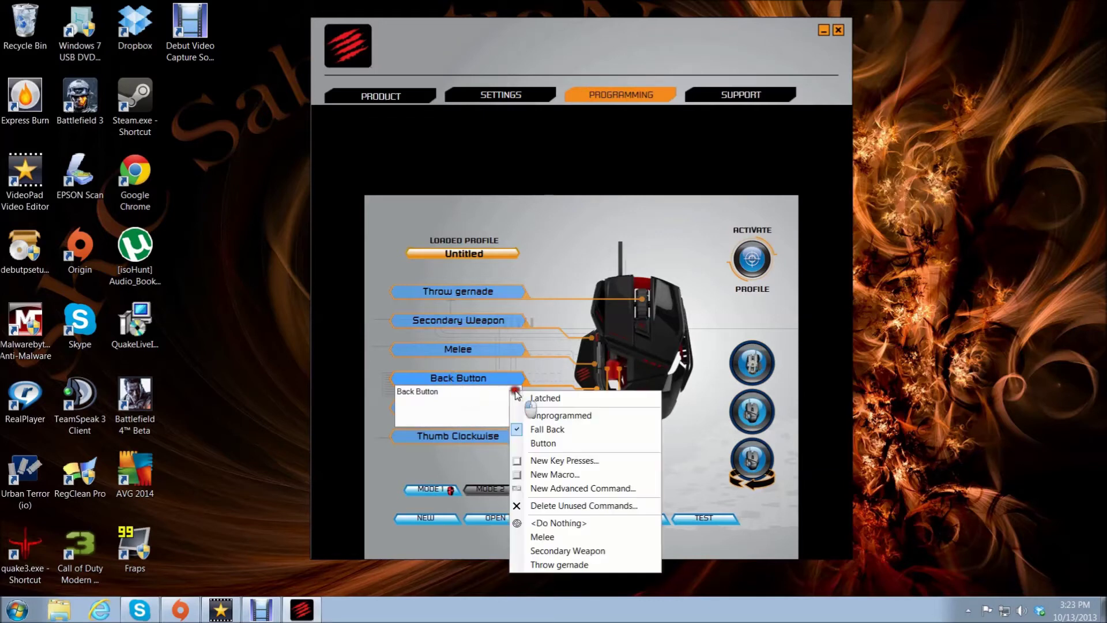
{"action": "left_click", "coordinate": [557, 488]}
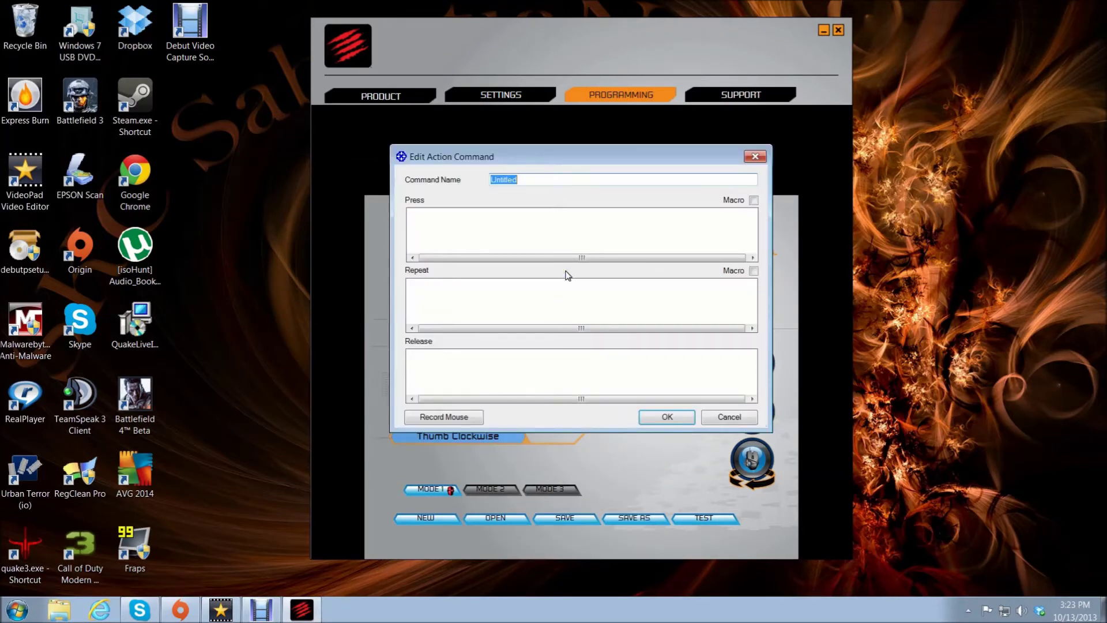
{"action": "type", "text": "Gadget 2"}
{"action": "left_click", "coordinate": [753, 200]}
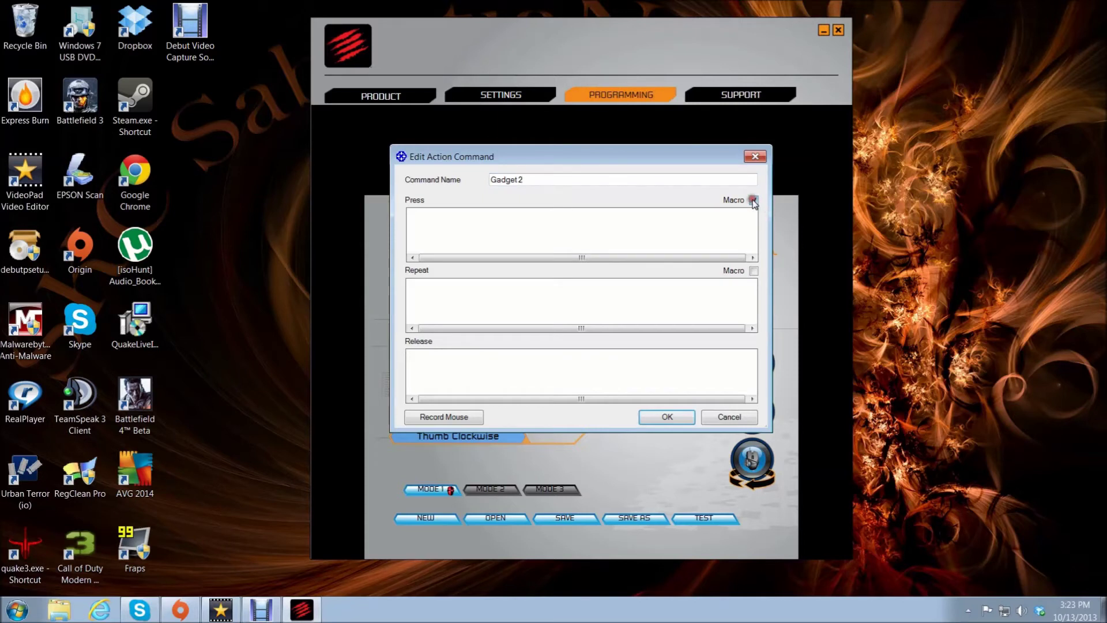
{"action": "left_click", "coordinate": [415, 232]}
{"action": "key", "text": "4"}
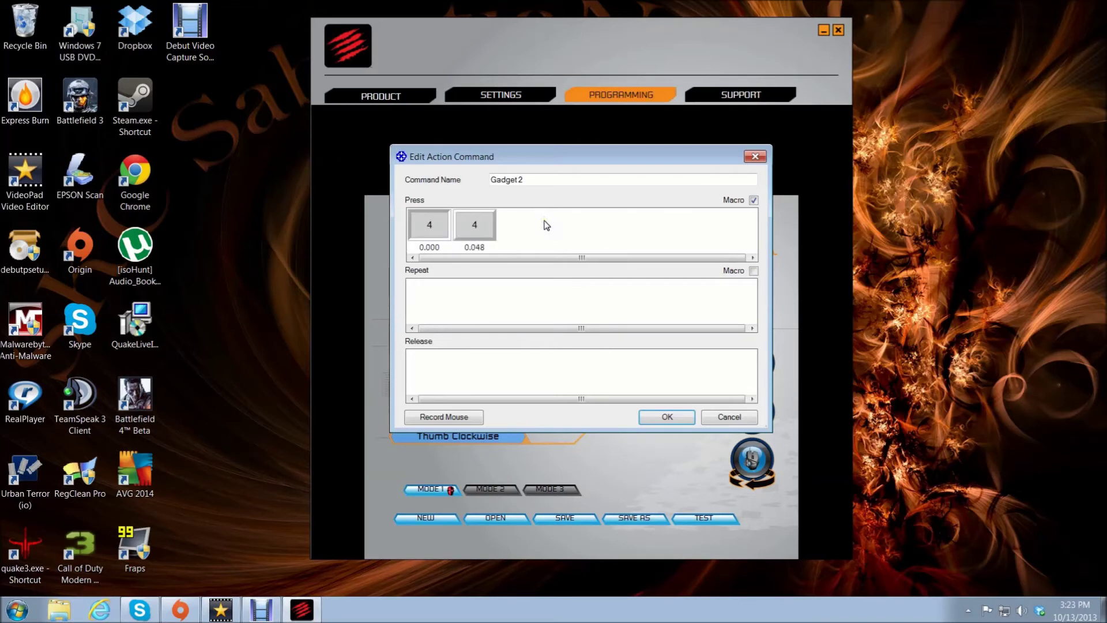
{"action": "left_click", "coordinate": [681, 417]}
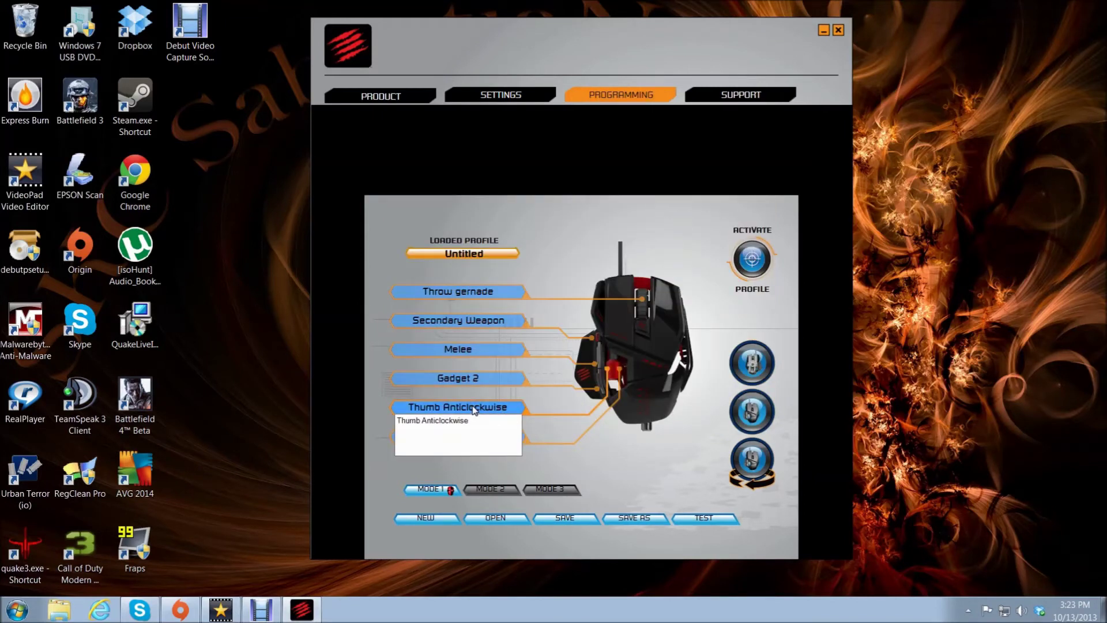
- Create a 'Gadget 1' advanced command on the Thumb Anticlockwise slot with a press macro enabled
{"action": "right_click", "coordinate": [515, 425]}
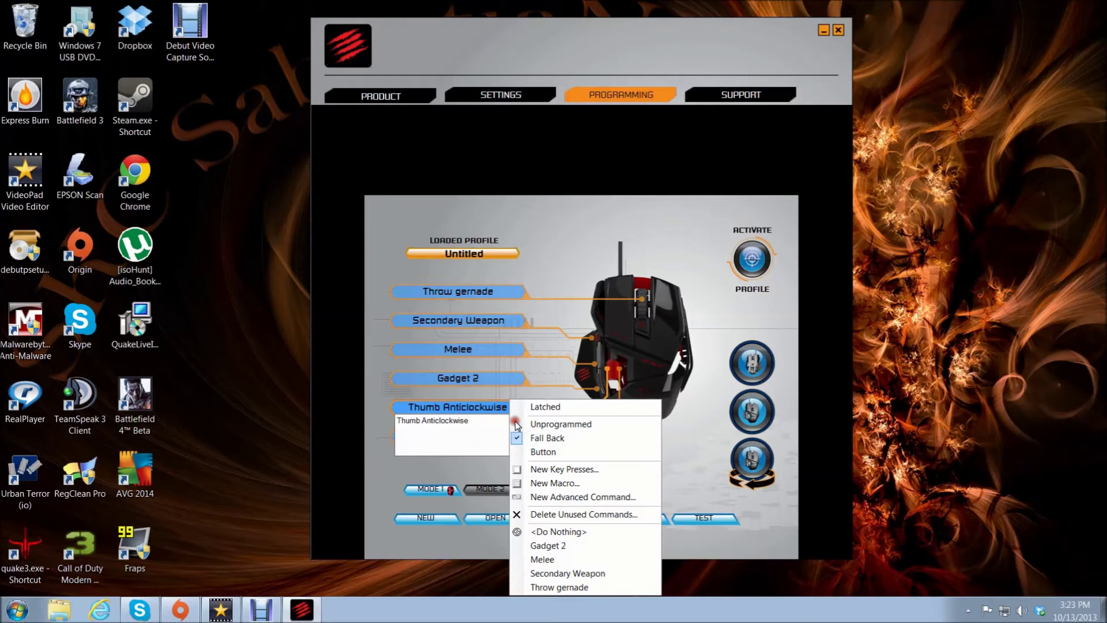
{"action": "left_click", "coordinate": [563, 497]}
{"action": "type", "text": "Gad"}
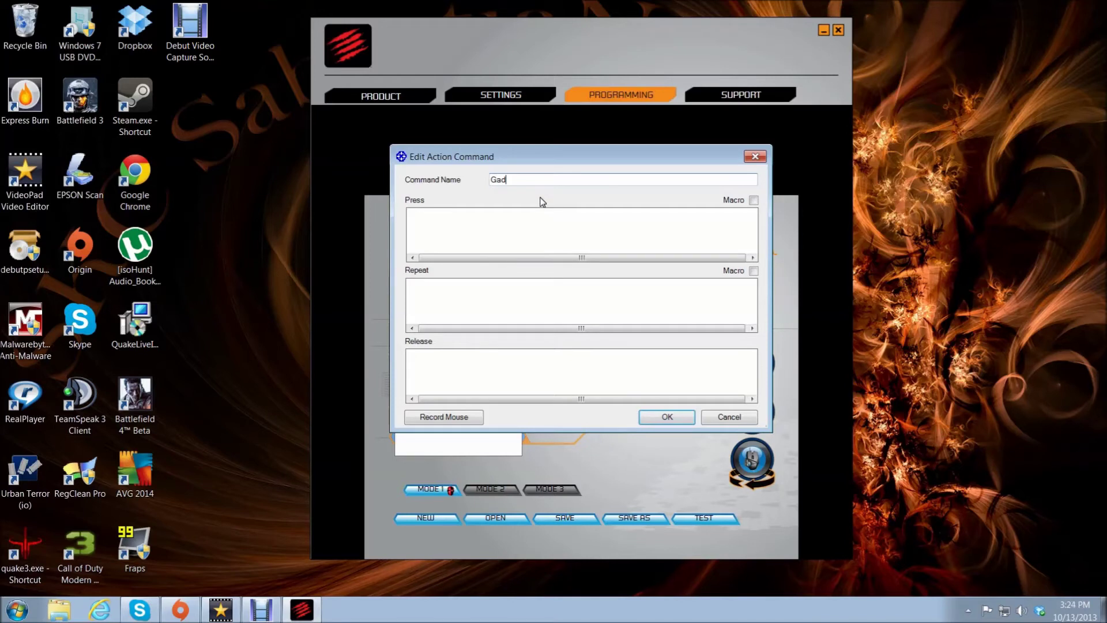
{"action": "type", "text": "get 1"}
{"action": "left_click", "coordinate": [754, 200]}
{"action": "left_click", "coordinate": [414, 234]}
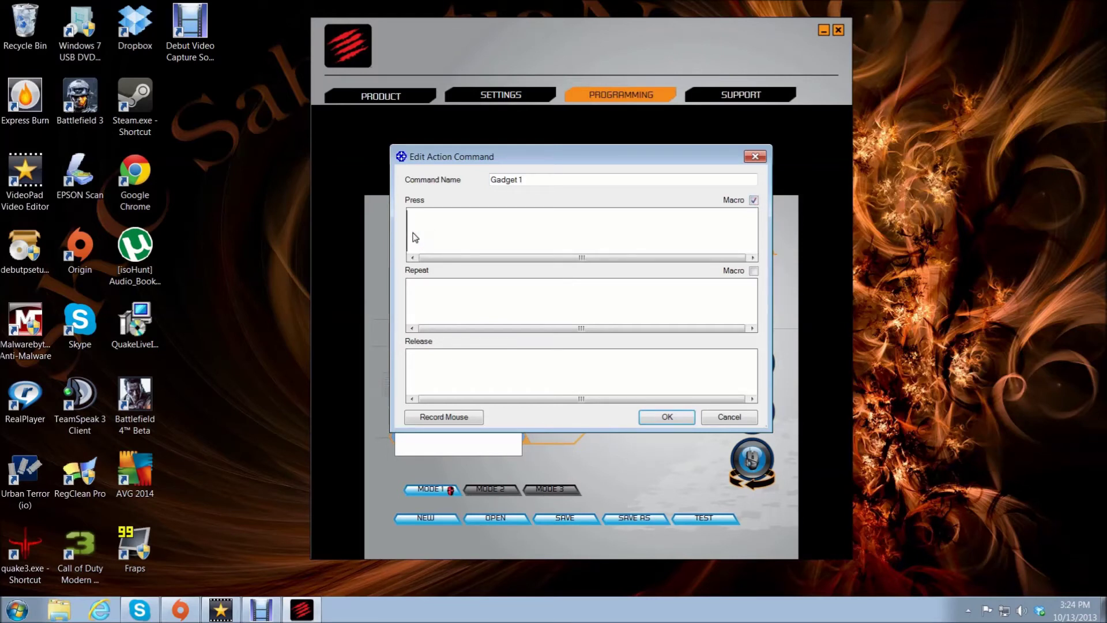
- Record the 3 key into the press macro, clearing and re-recording, then confirm
{"action": "key", "text": "3"}
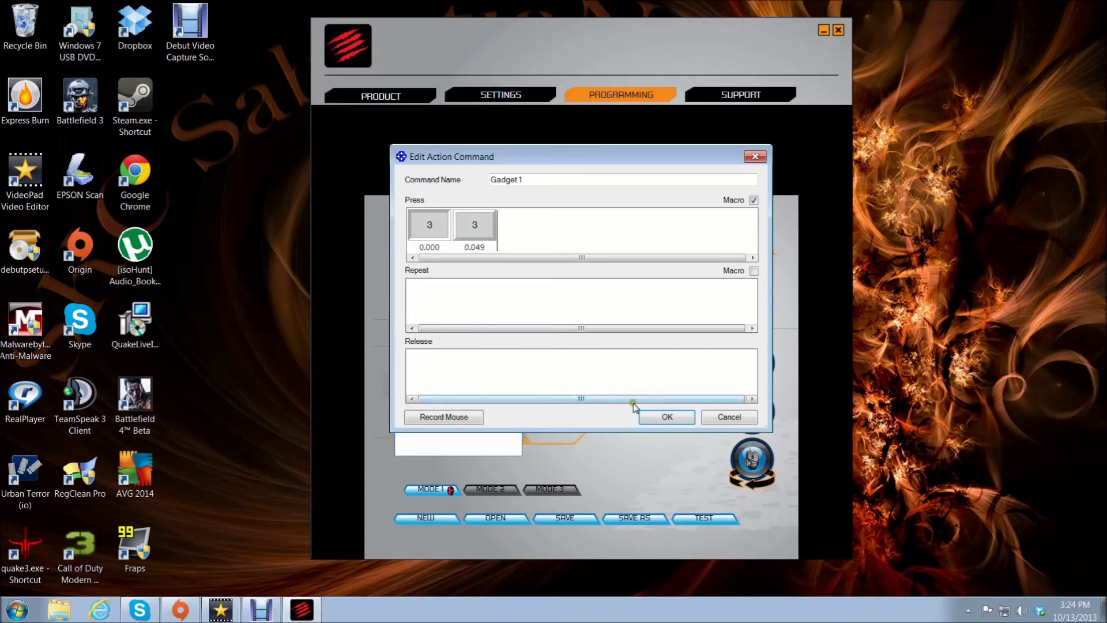
{"action": "right_click", "coordinate": [483, 238]}
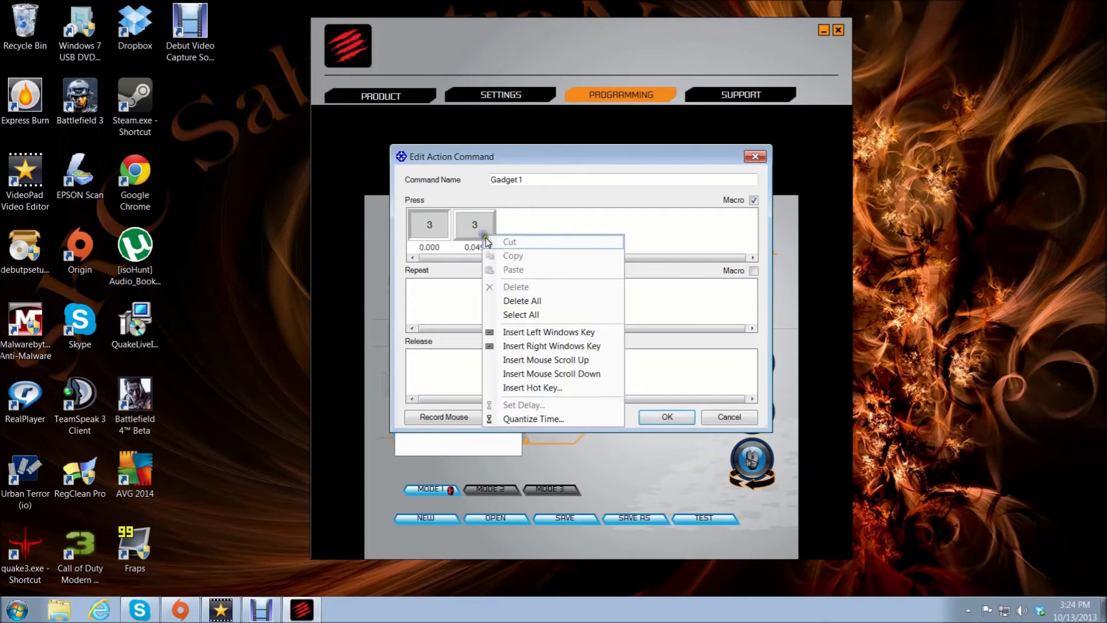
{"action": "left_click", "coordinate": [526, 302]}
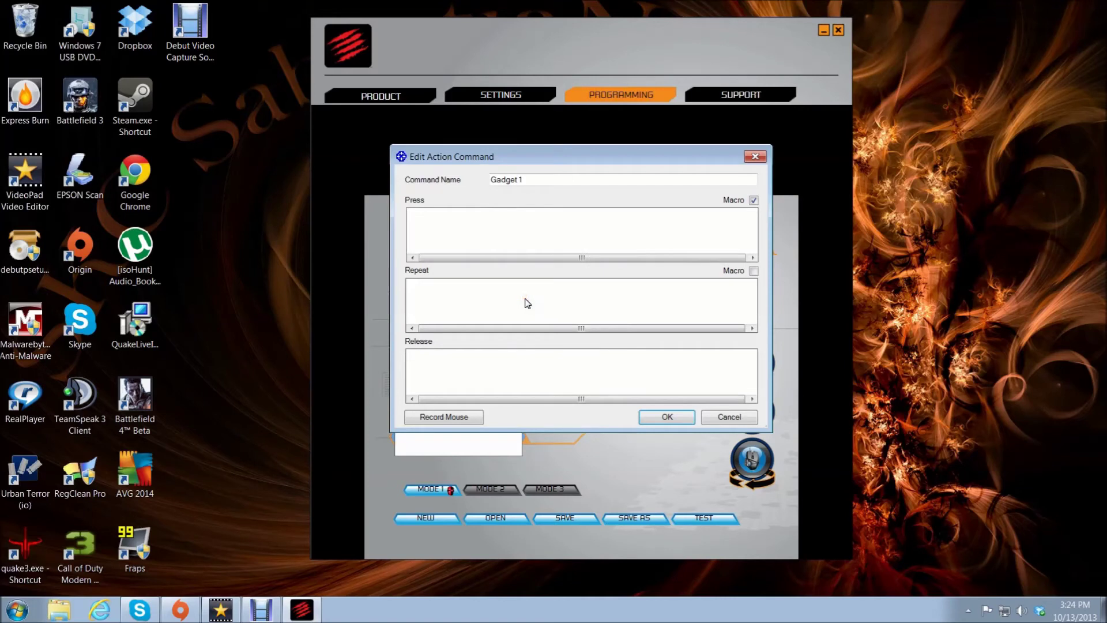
{"action": "key", "text": "3"}
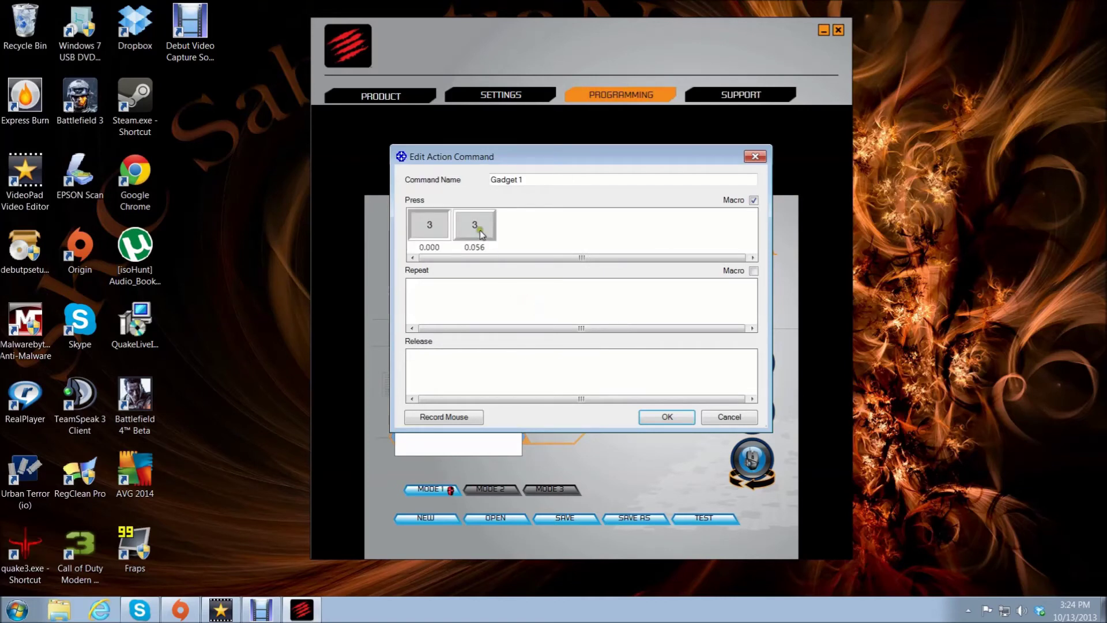
{"action": "right_click", "coordinate": [483, 231]}
{"action": "left_click", "coordinate": [523, 298]}
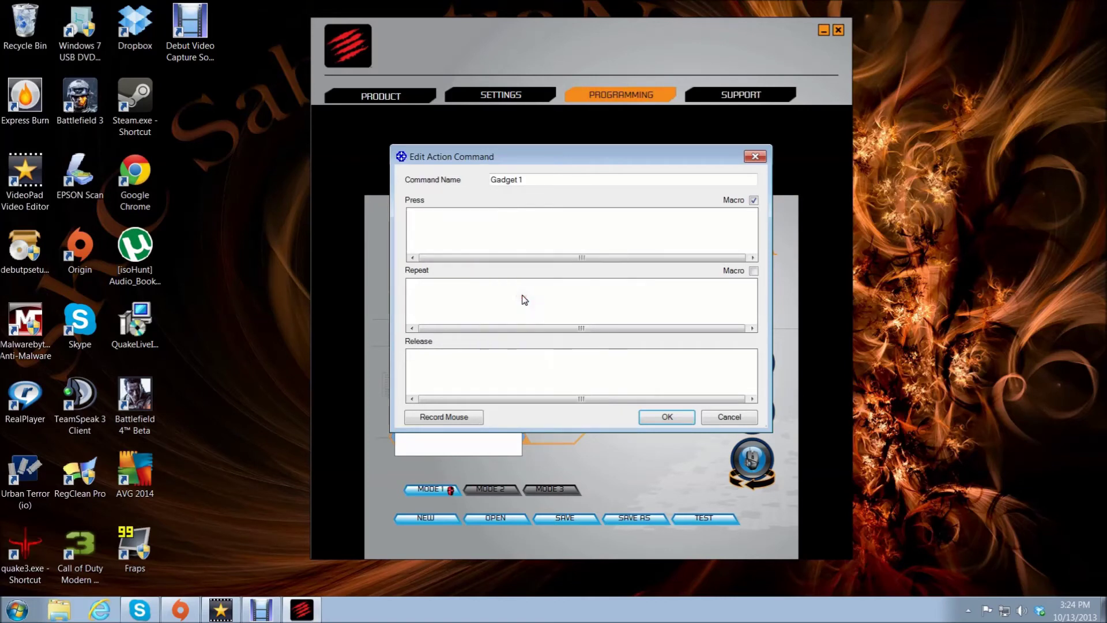
{"action": "key", "text": "3"}
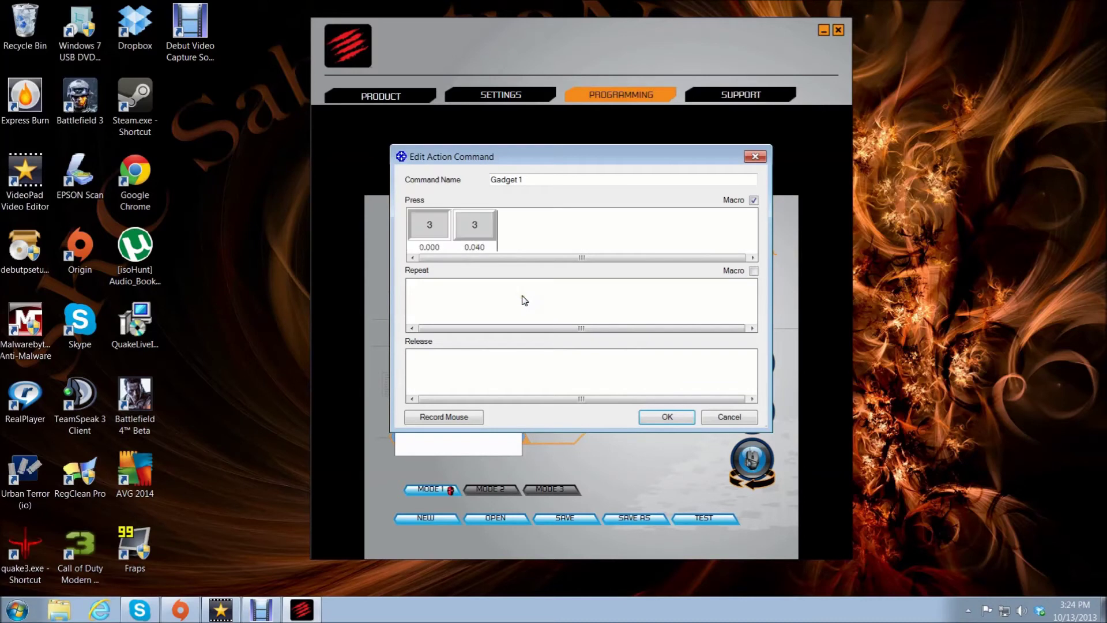
{"action": "left_click", "coordinate": [663, 418]}
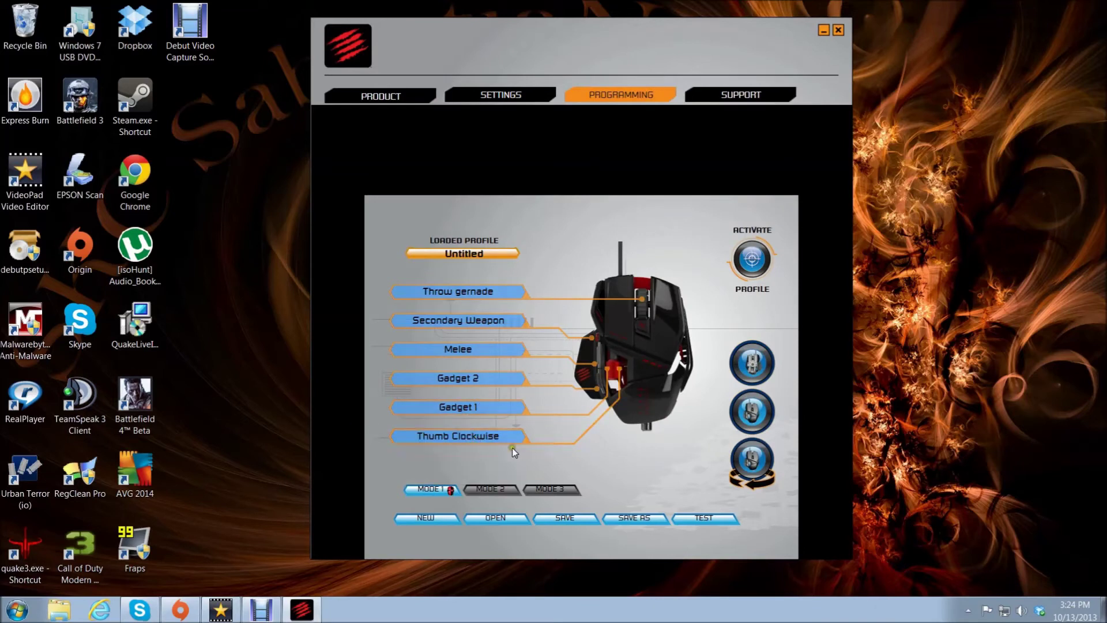
- Create a 'Primary Weapon' advanced command on Thumb Clockwise with a press macro enabled
{"action": "mouse_move", "coordinate": [481, 453]}
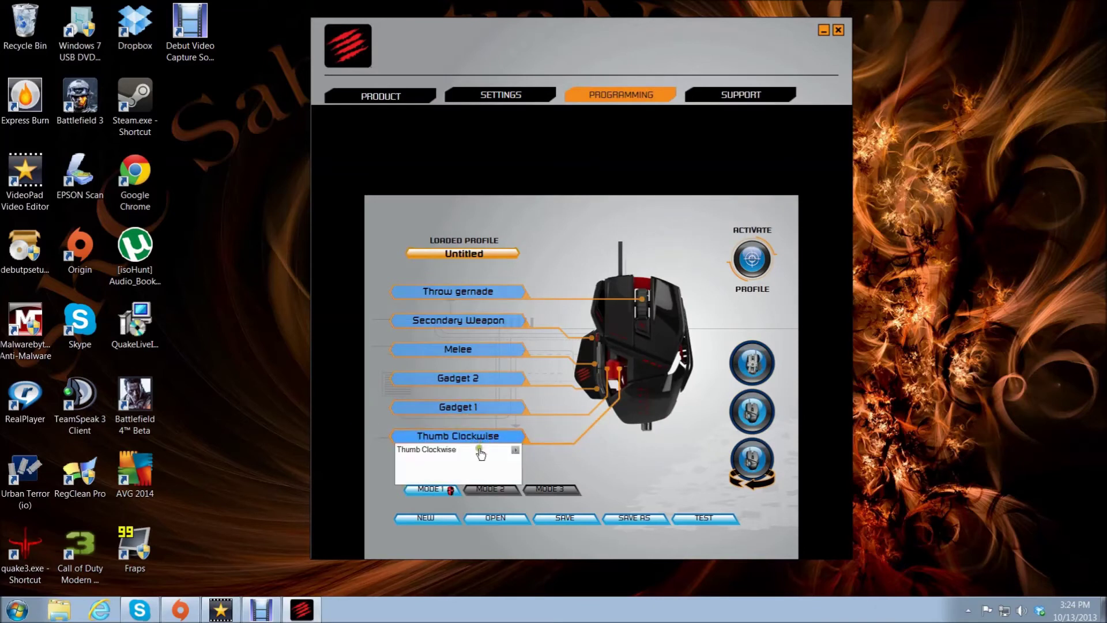
{"action": "left_click", "coordinate": [515, 450]}
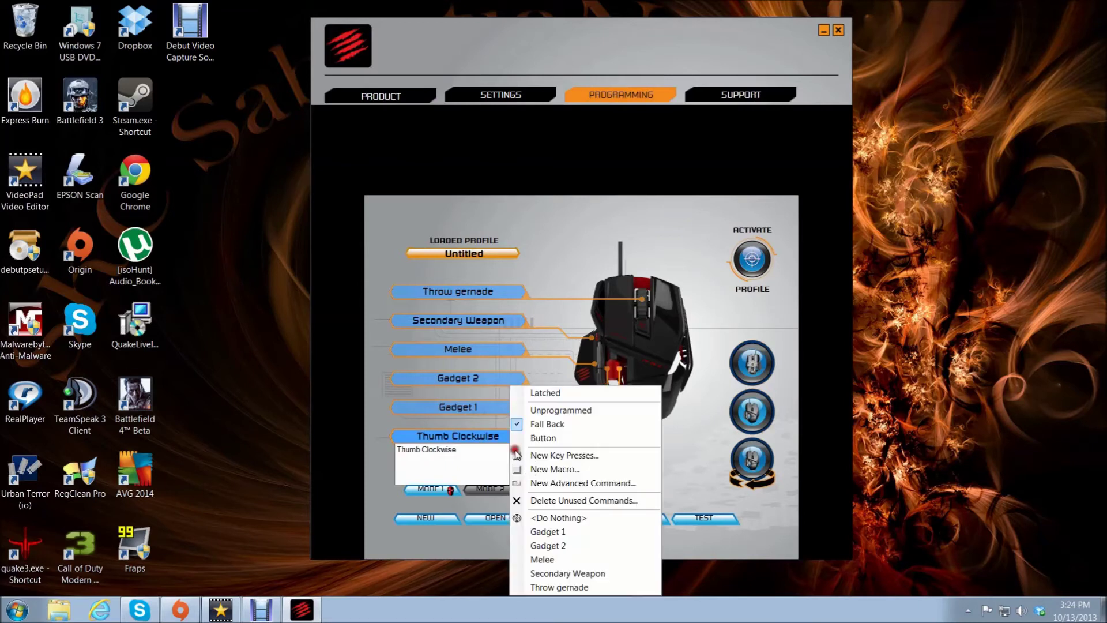
{"action": "left_click", "coordinate": [547, 484]}
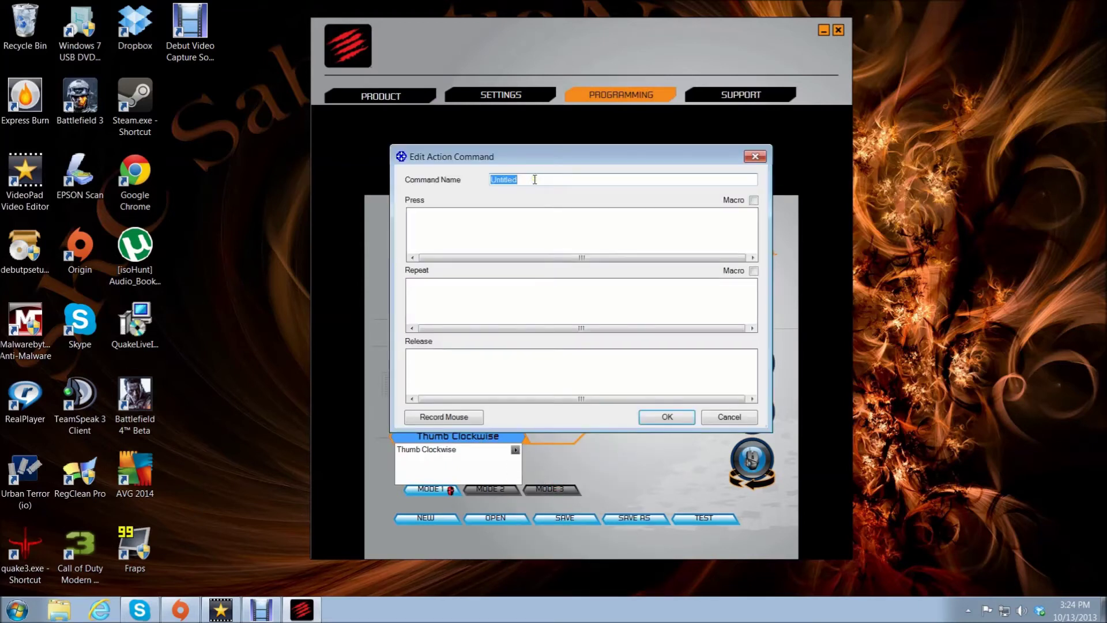
{"action": "type", "text": "Primary Weapon"}
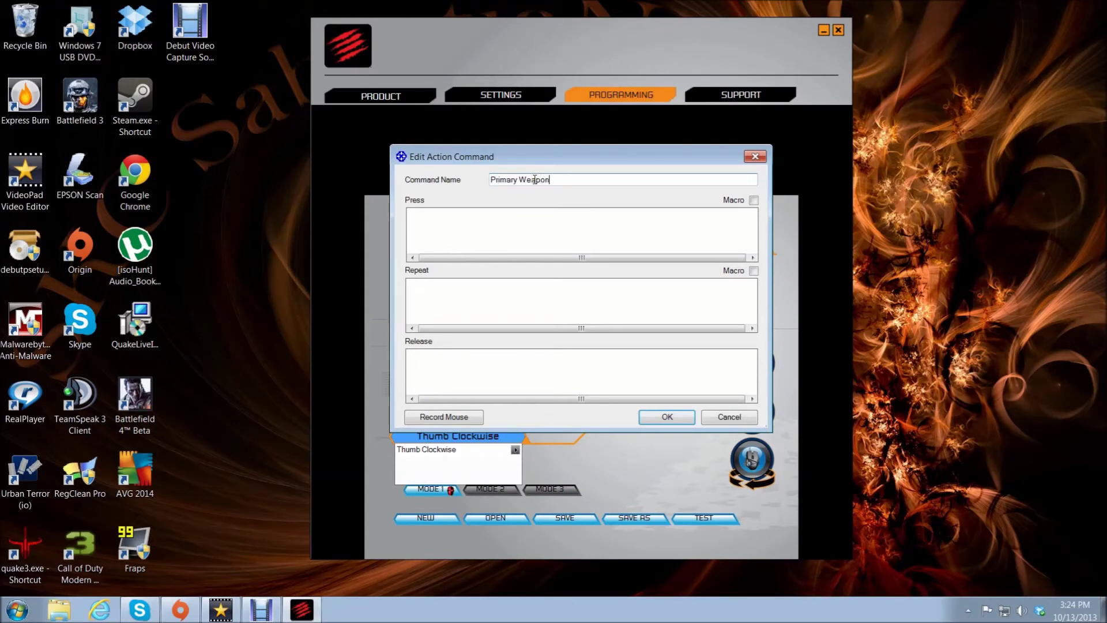
{"action": "left_click", "coordinate": [754, 201]}
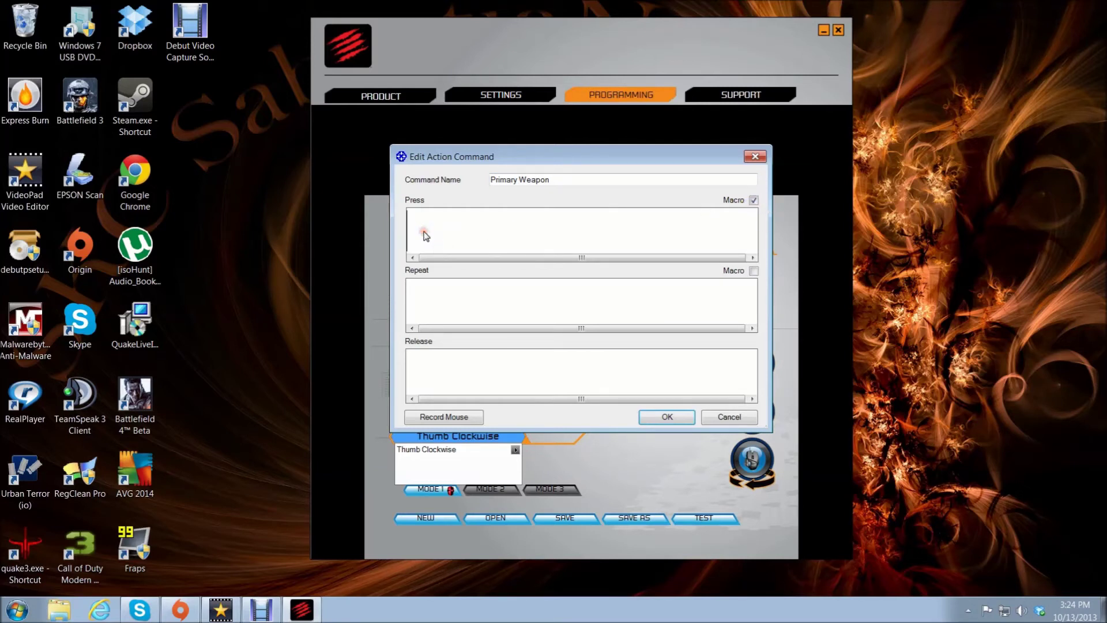
- Record the 1 key into the press macro, clearing and re-recording, then confirm
{"action": "key", "text": "1"}
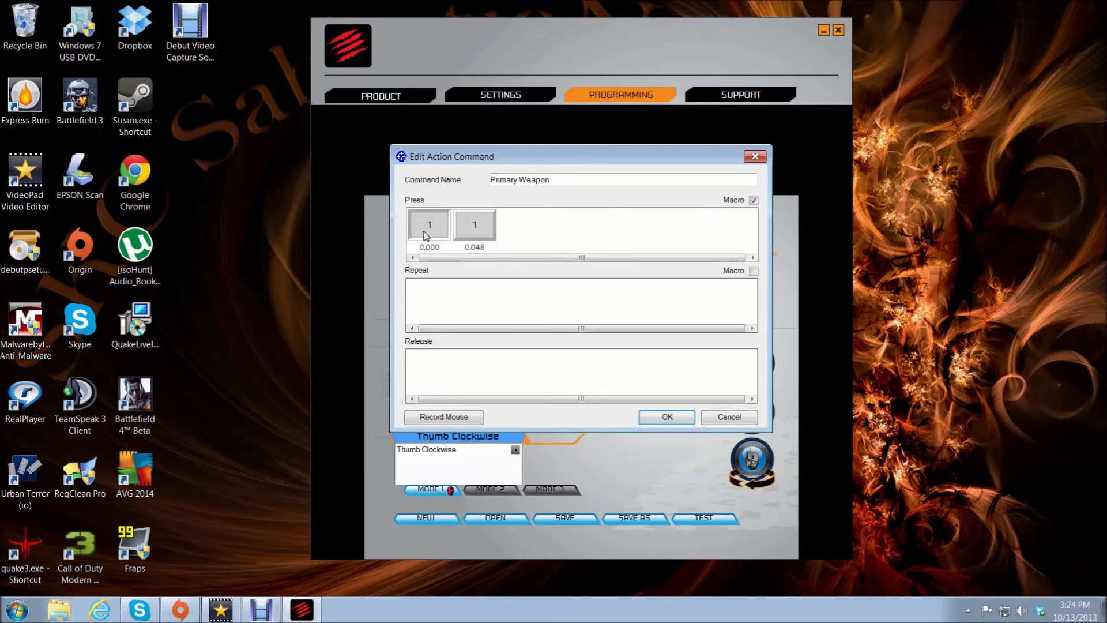
{"action": "right_click", "coordinate": [488, 222]}
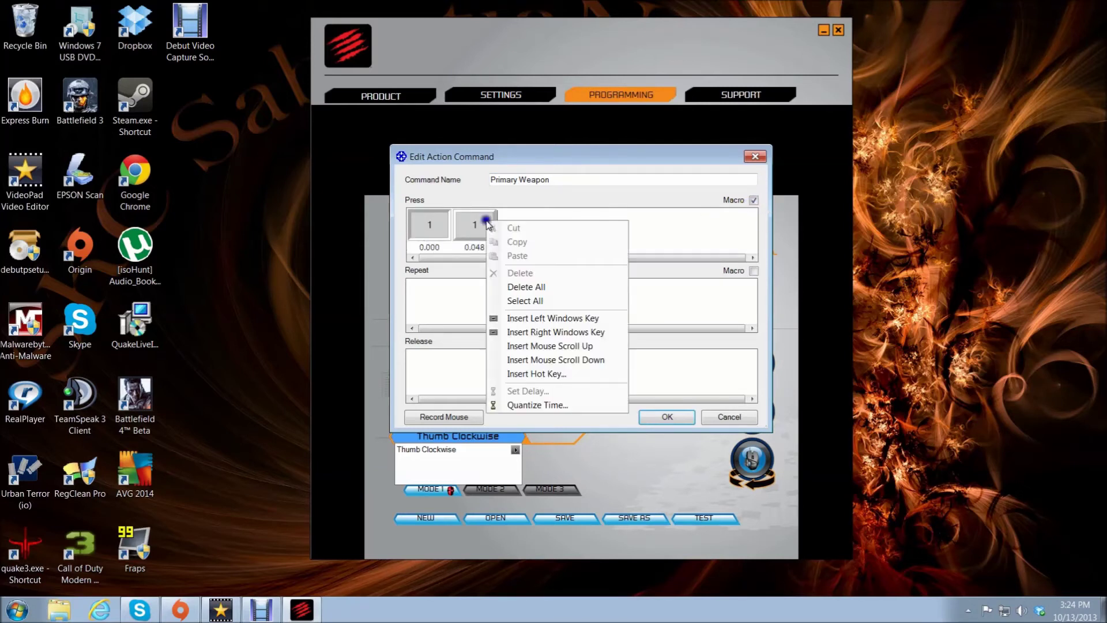
{"action": "left_click", "coordinate": [513, 288]}
{"action": "key", "text": "1"}
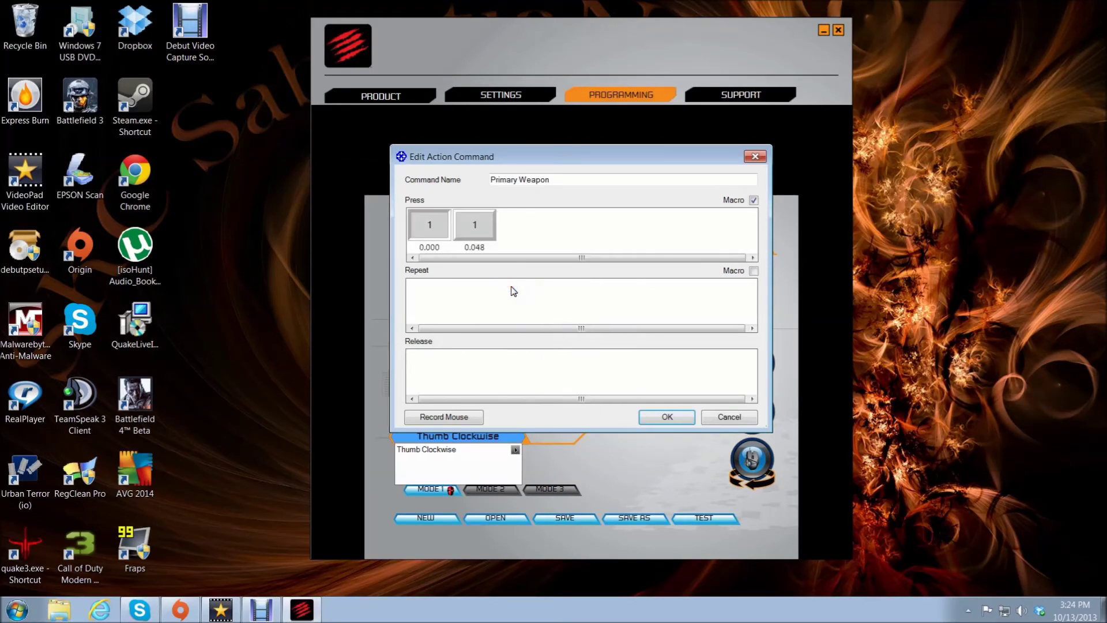
{"action": "right_click", "coordinate": [477, 224]}
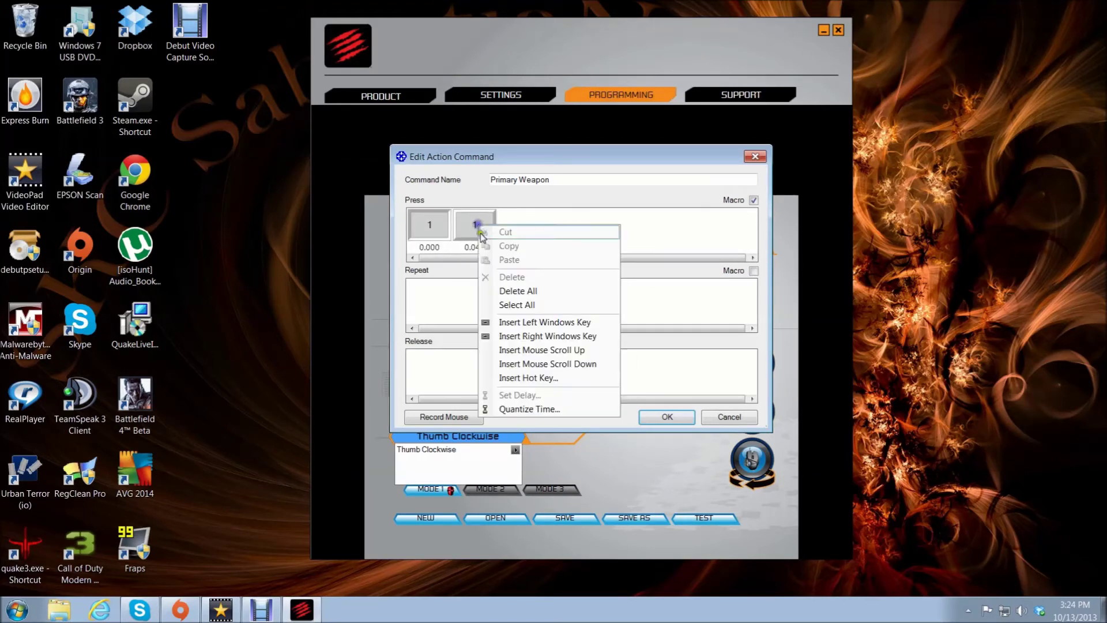
{"action": "left_click", "coordinate": [515, 292]}
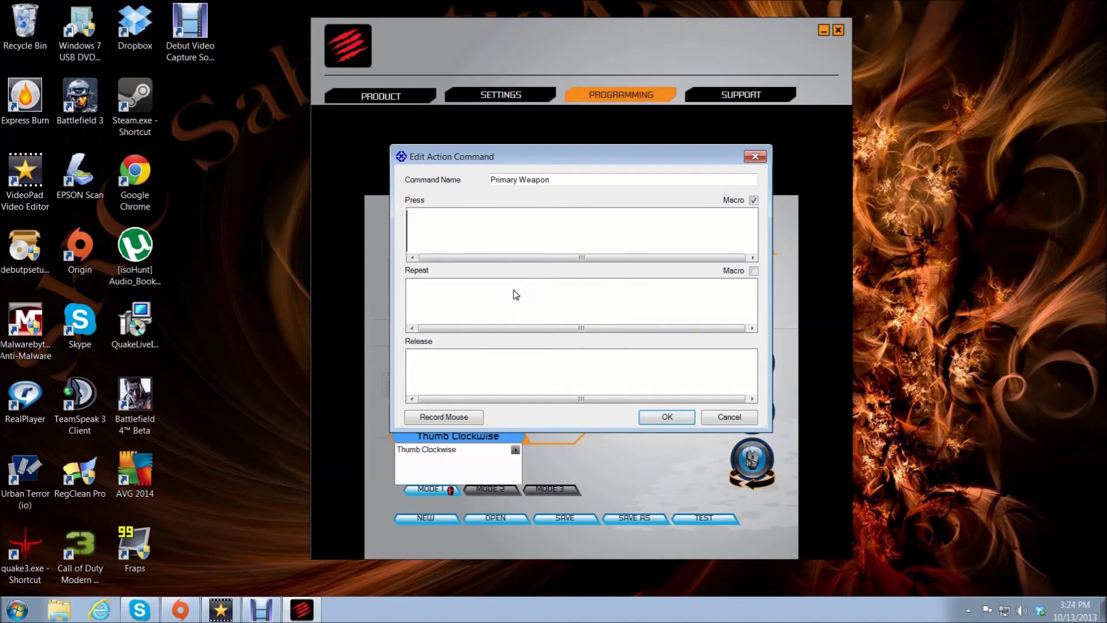
{"action": "key", "text": "1"}
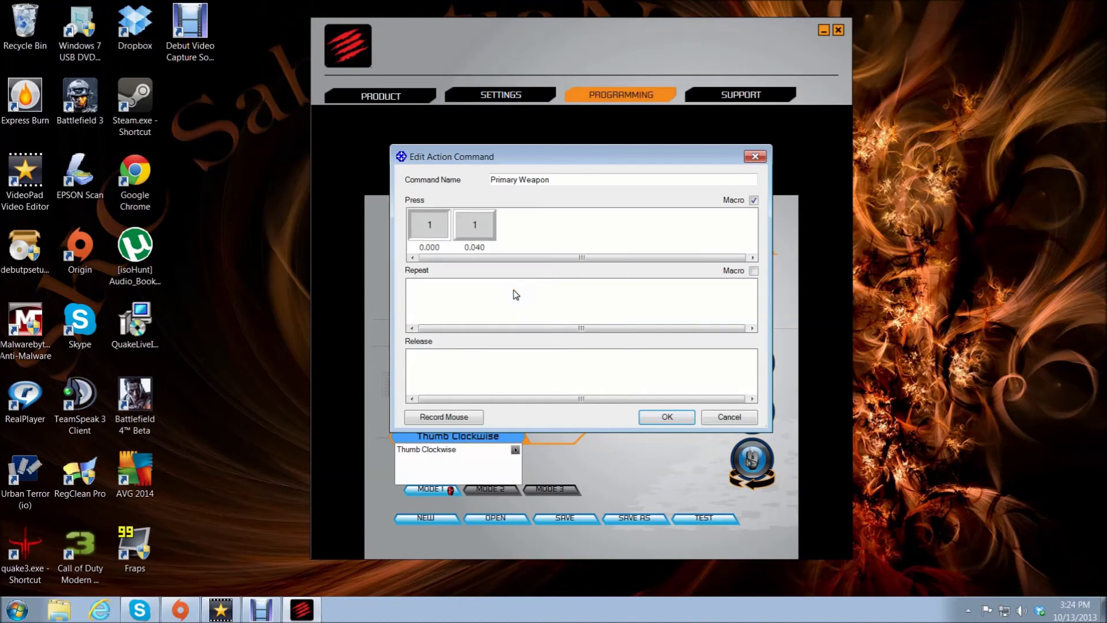
{"action": "left_click", "coordinate": [669, 418]}
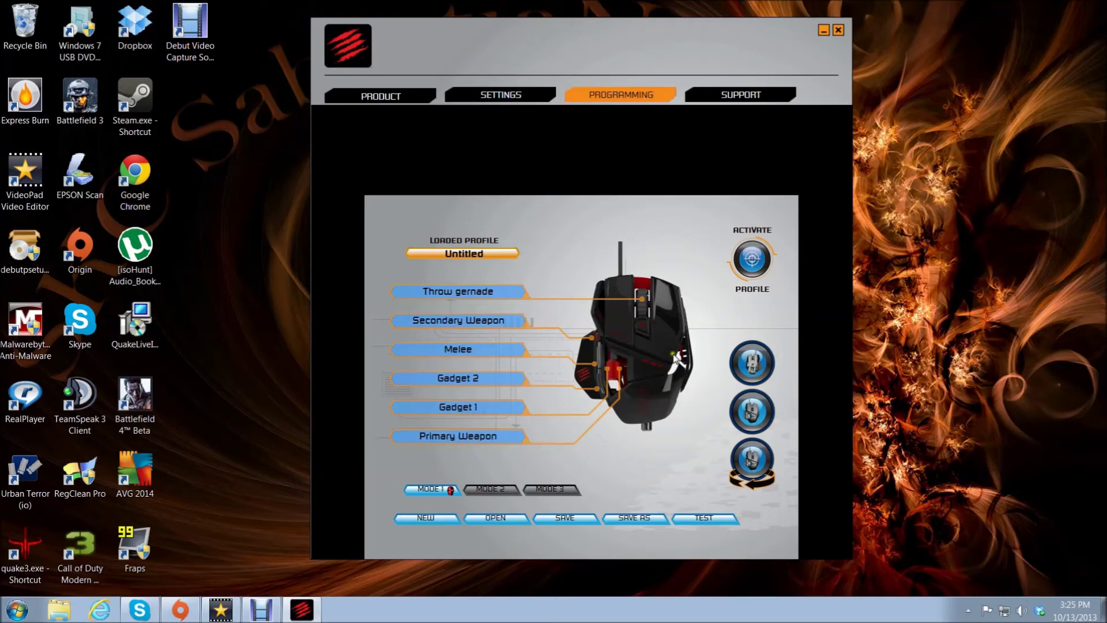
- Save the profile as 'bf4-2' in the SmartTechnology Profiles folder
{"action": "left_click", "coordinate": [638, 518]}
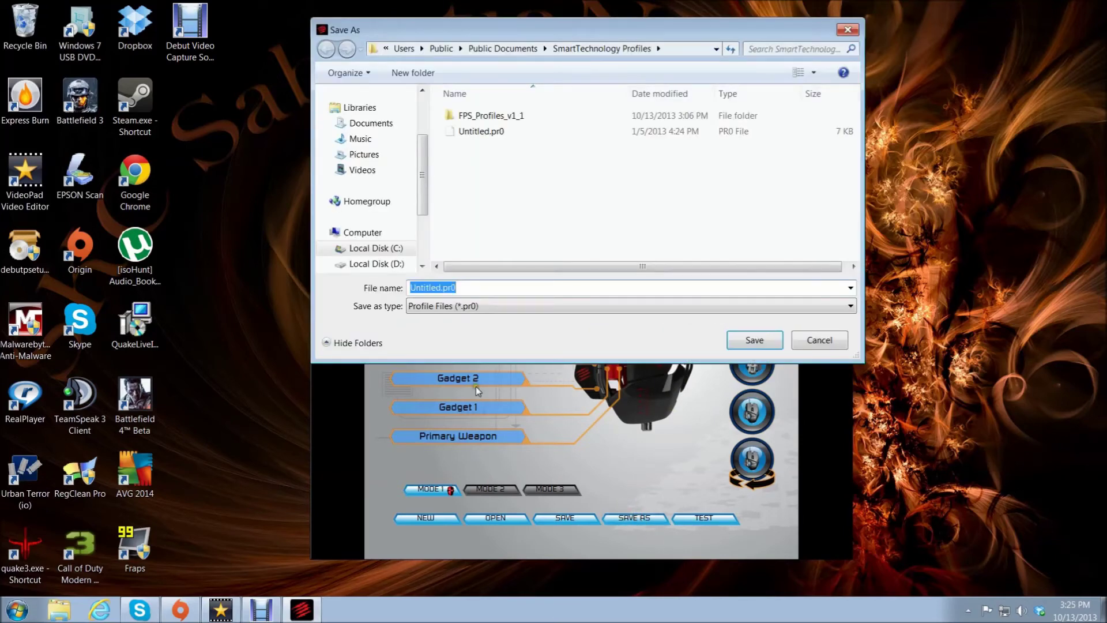
{"action": "mouse_move", "coordinate": [420, 287]}
{"action": "left_mouse_down"}
{"action": "mouse_move", "coordinate": [441, 287]}
{"action": "mouse_move", "coordinate": [402, 291]}
{"action": "left_mouse_up"}
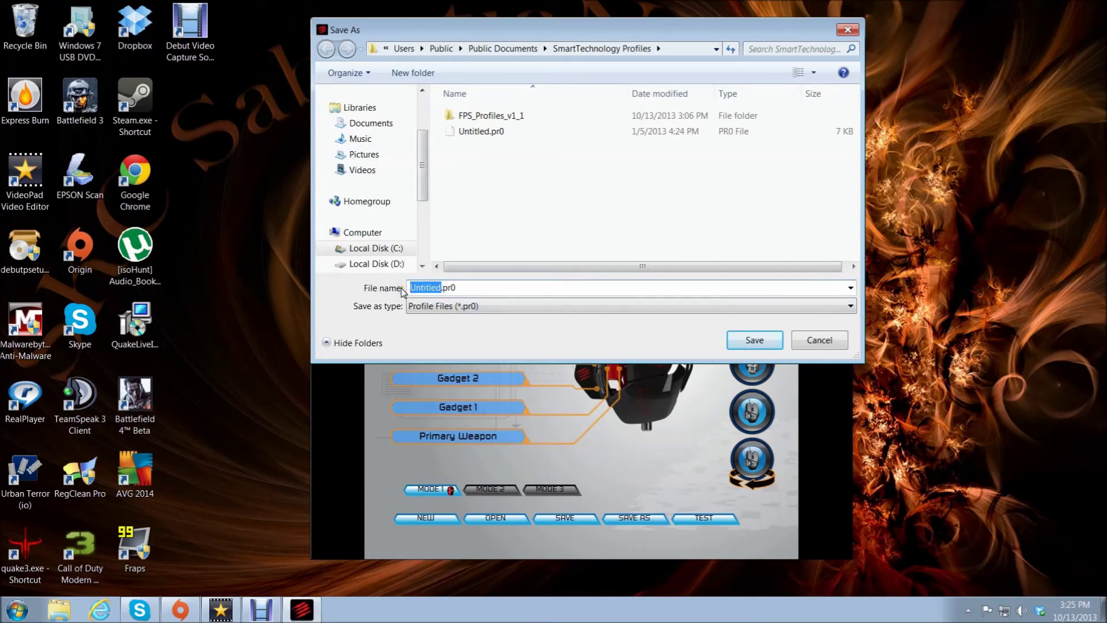
{"action": "type", "text": "bf4-2"}
{"action": "left_click", "coordinate": [757, 342]}
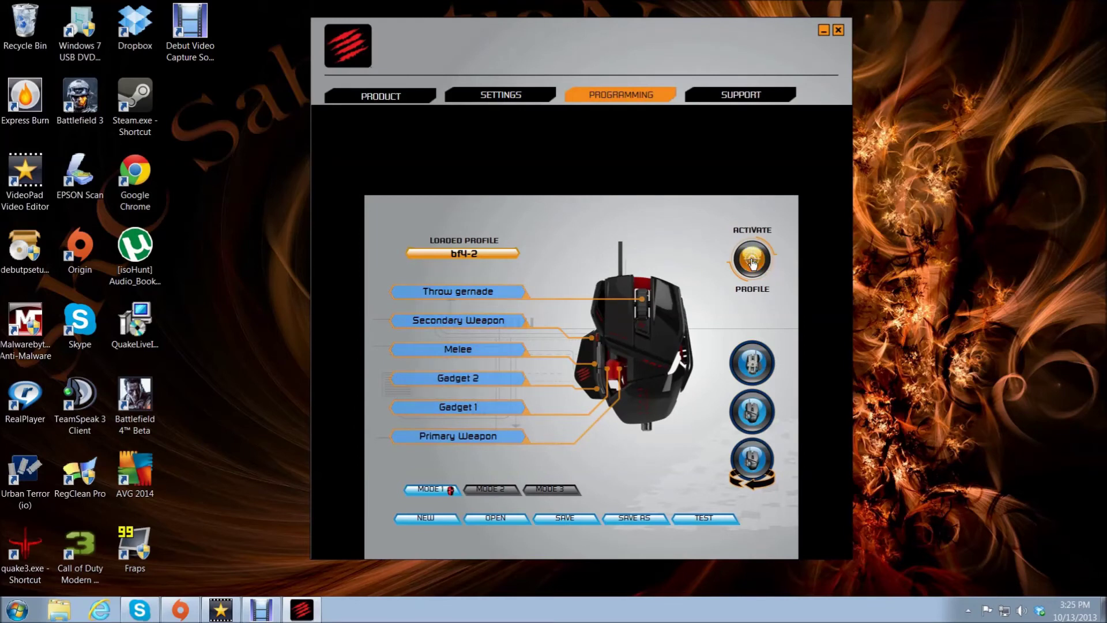
- Browse the tray icon's profile menu, then activate bf4-2 and open the Test window
{"action": "right_click", "coordinate": [970, 615]}
{"action": "left_click", "coordinate": [970, 614]}
{"action": "left_click", "coordinate": [970, 614]}
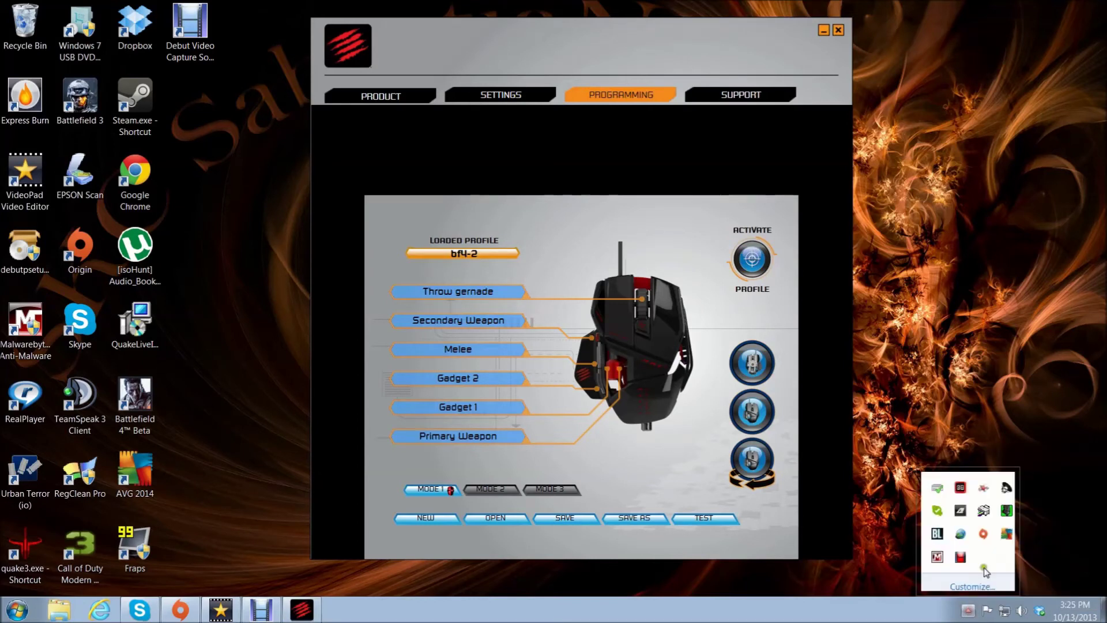
{"action": "right_click", "coordinate": [1005, 512]}
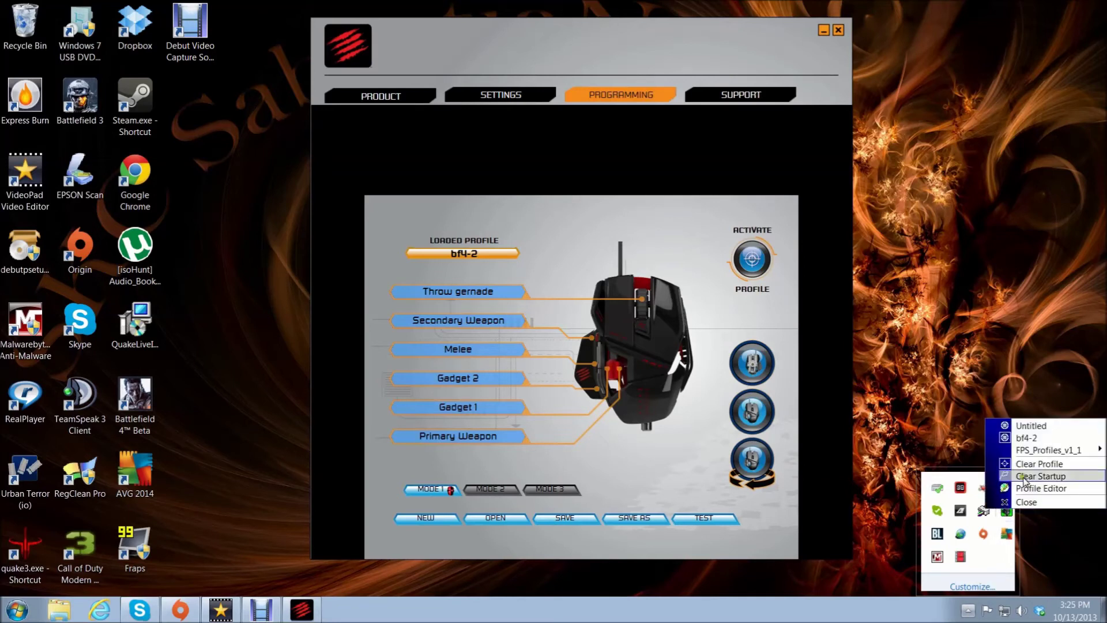
{"action": "mouse_move", "coordinate": [1043, 450]}
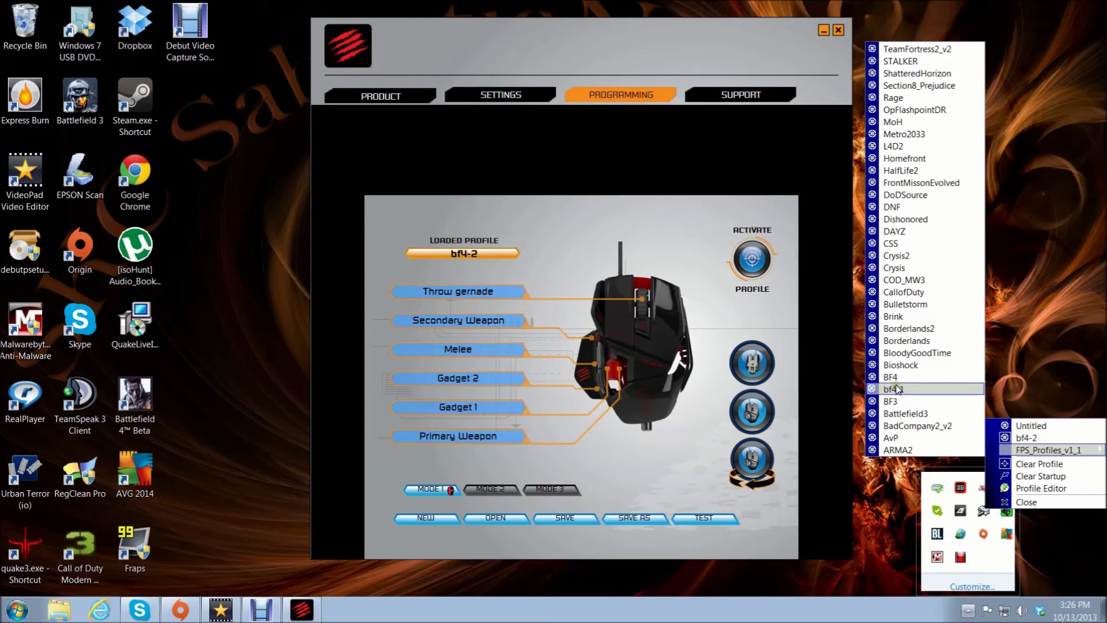
{"action": "left_click", "coordinate": [1086, 347]}
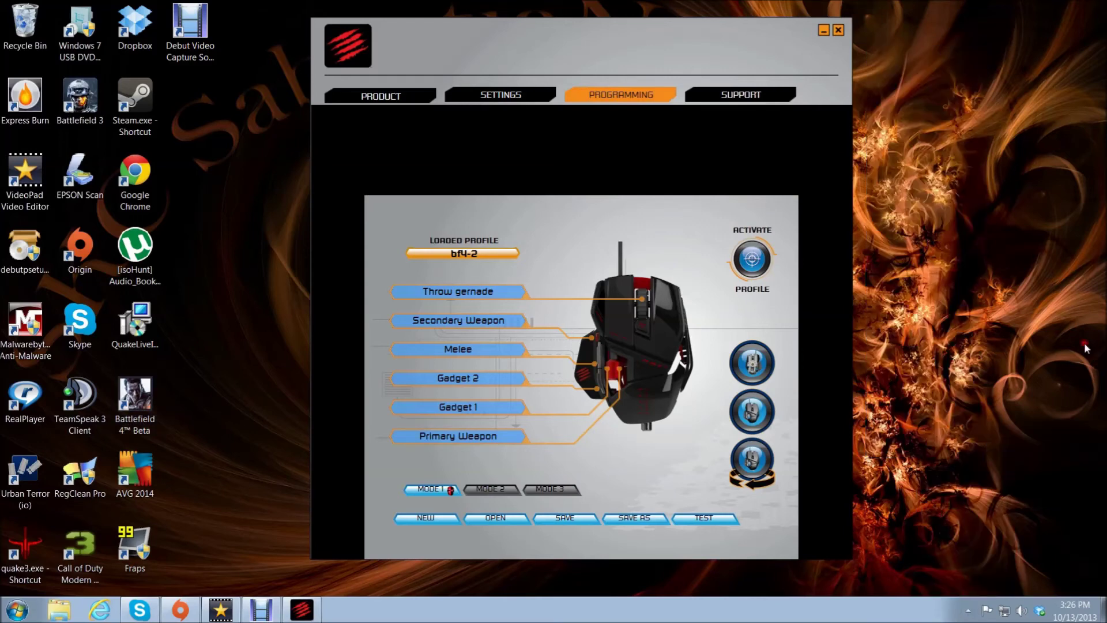
{"action": "left_click", "coordinate": [752, 261]}
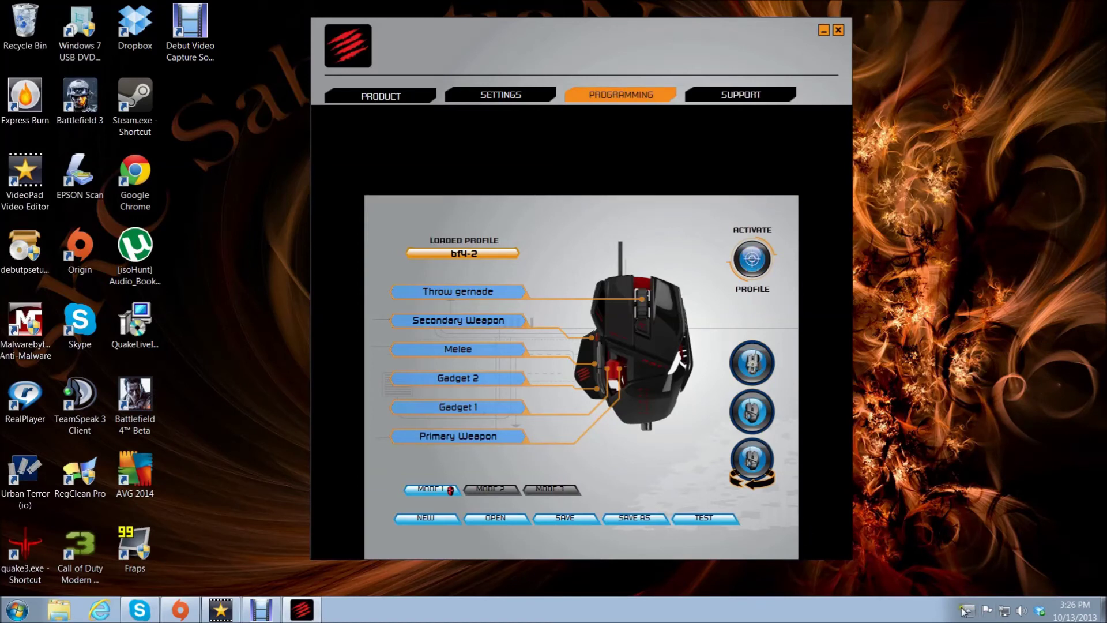
{"action": "left_click", "coordinate": [706, 519]}
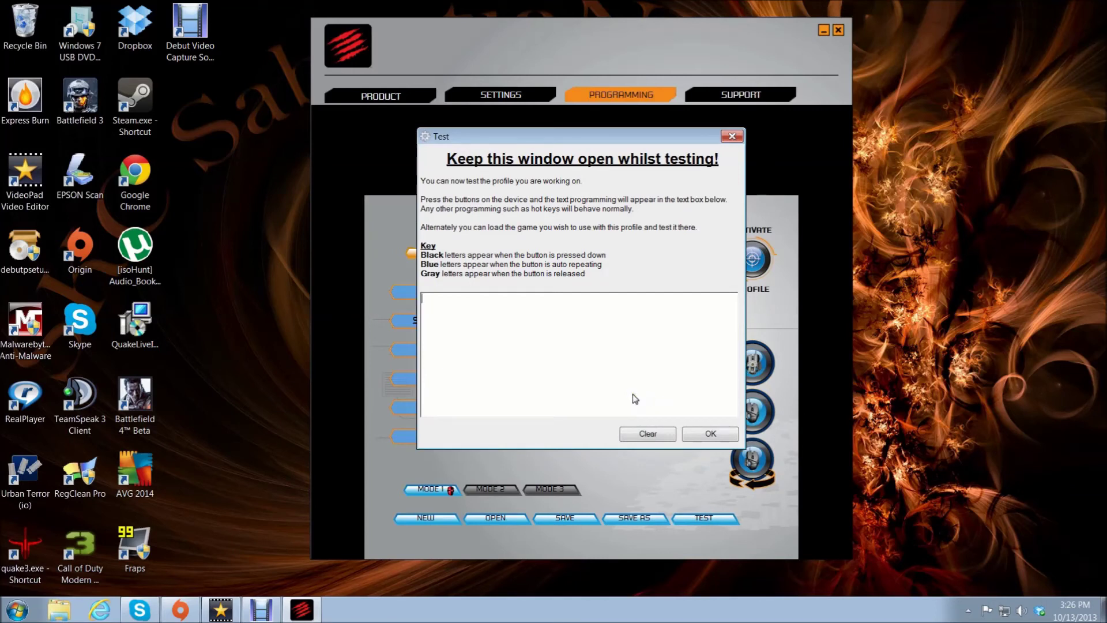
{"action": "key", "text": "g"}
{"action": "key", "text": "2"}
{"action": "key", "text": "f"}
{"action": "key", "text": "4"}
{"action": "key", "text": "3"}
{"action": "key", "text": "1"}
{"action": "left_click", "coordinate": [712, 435]}
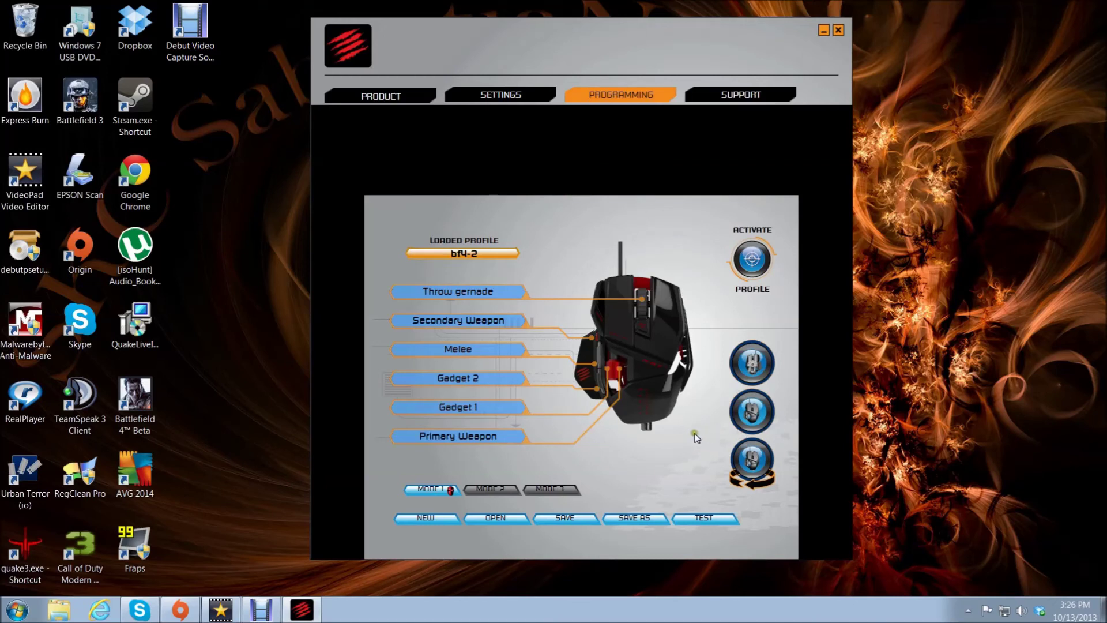
- Close Smart Technology and launch Battlefield 4 Beta from its desktop shortcut
{"action": "left_click", "coordinate": [839, 32]}
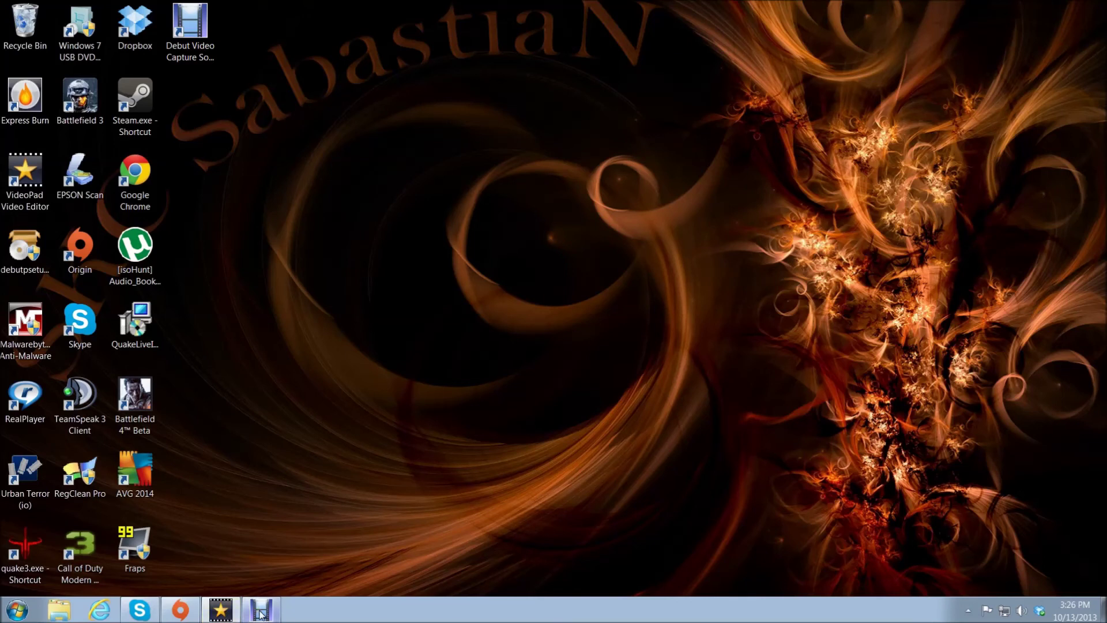
{"action": "double_click", "coordinate": [145, 402]}
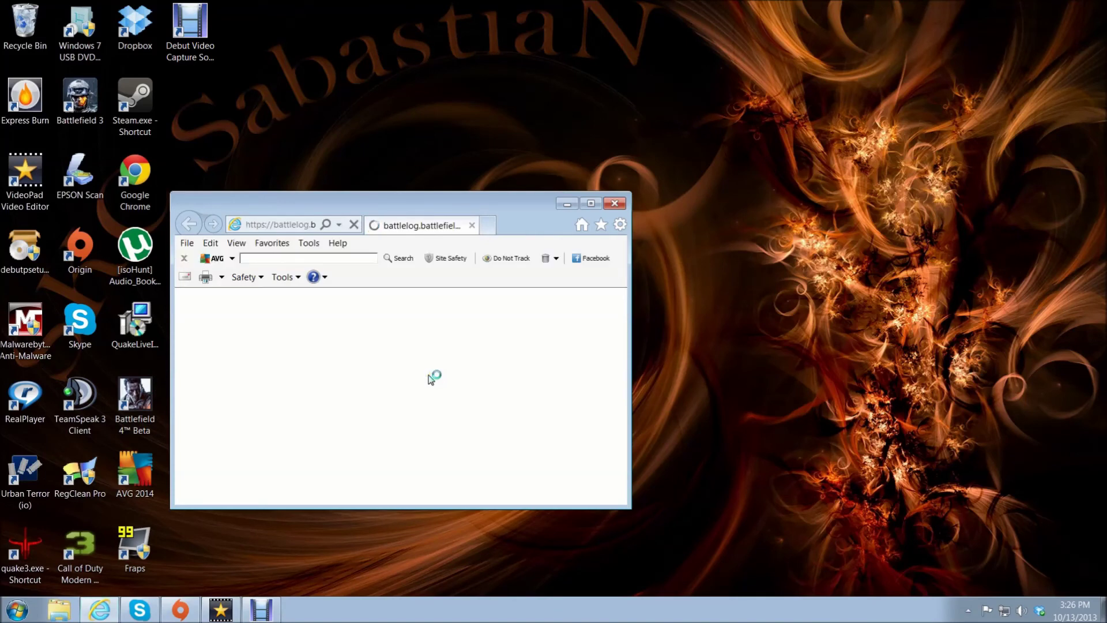